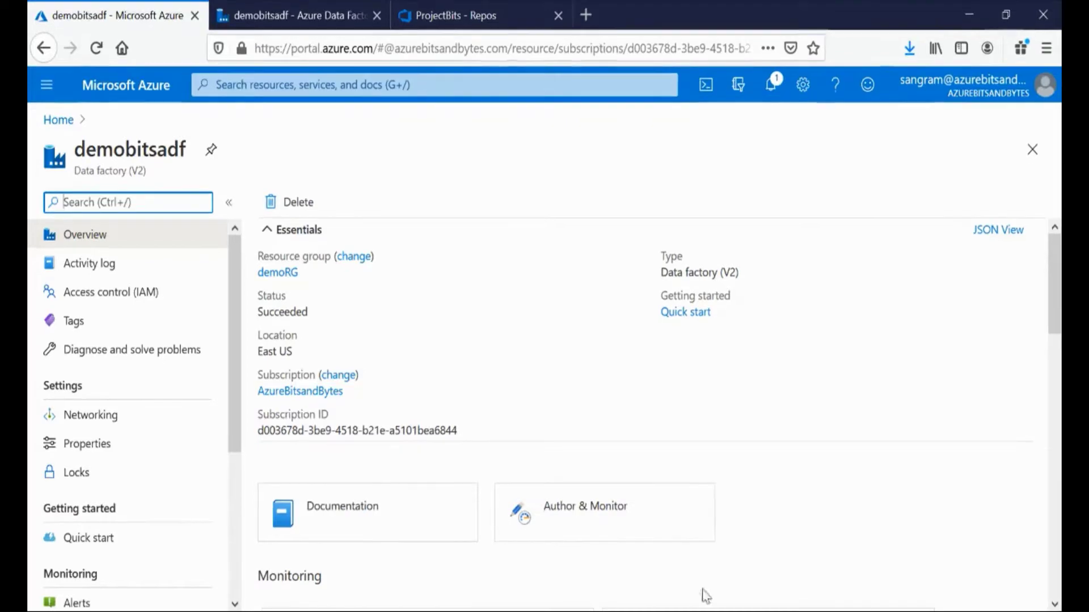
# Switch to the demobitsadf Data Factory, start configuring its Git repository and set the repository type to Azure DevOps Git.
pyautogui.click(281, 22)
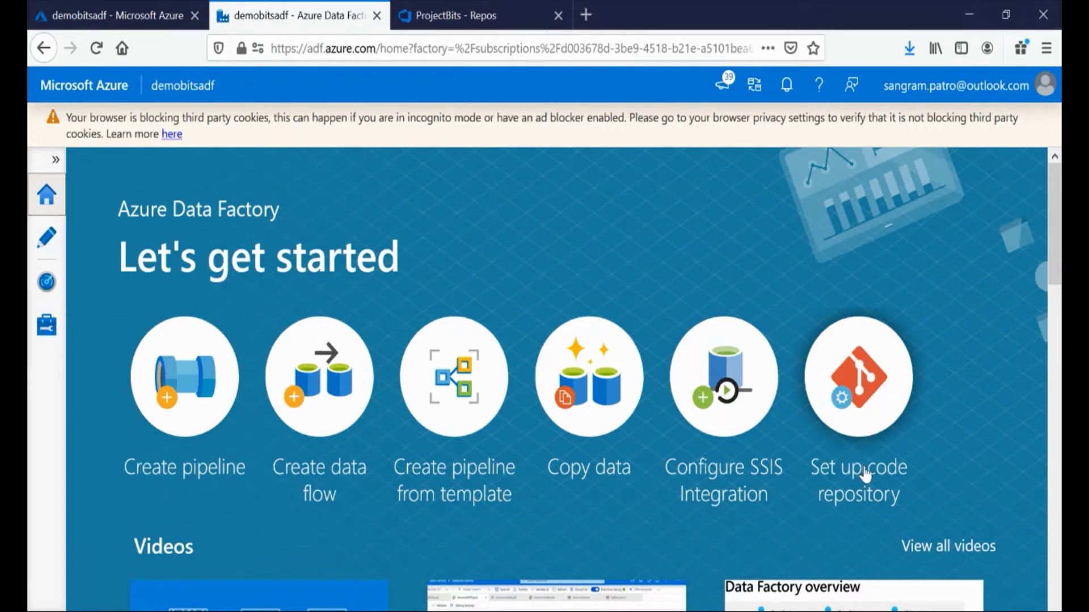
pyautogui.click(44, 328)
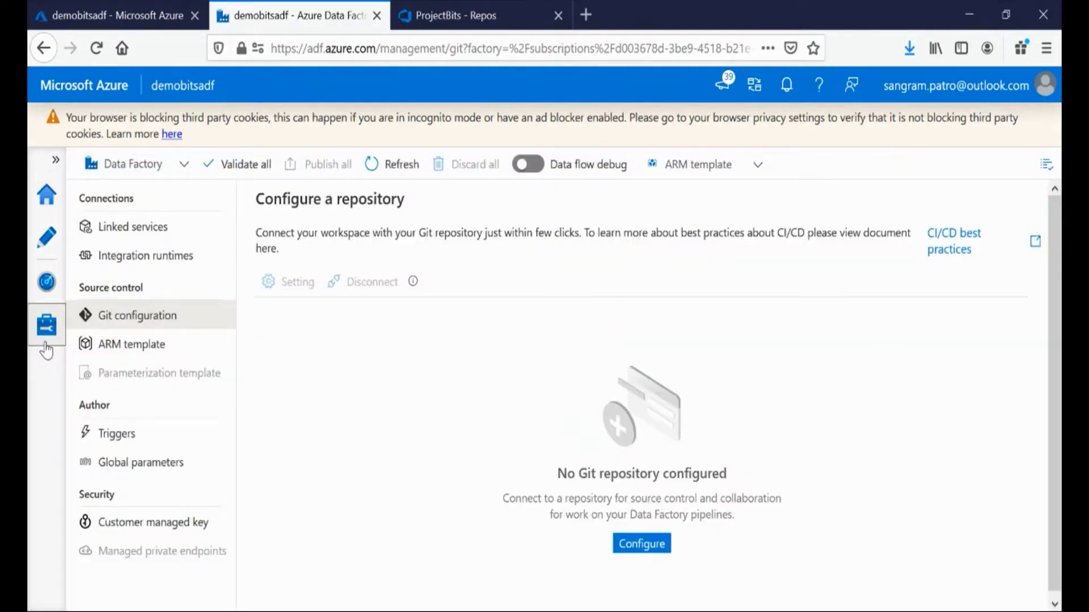
pyautogui.click(635, 544)
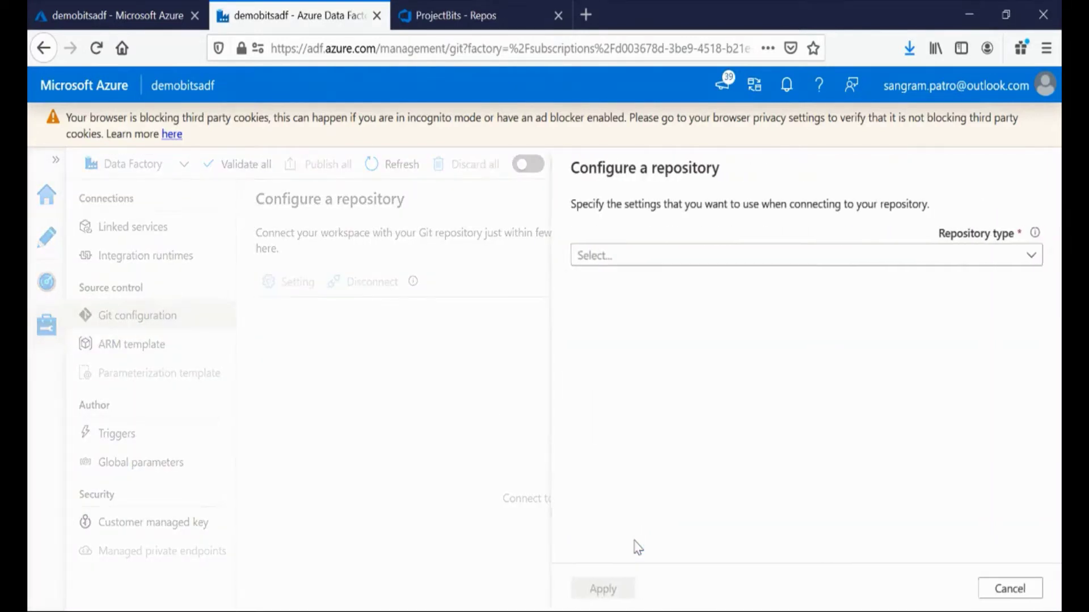
pyautogui.click(694, 260)
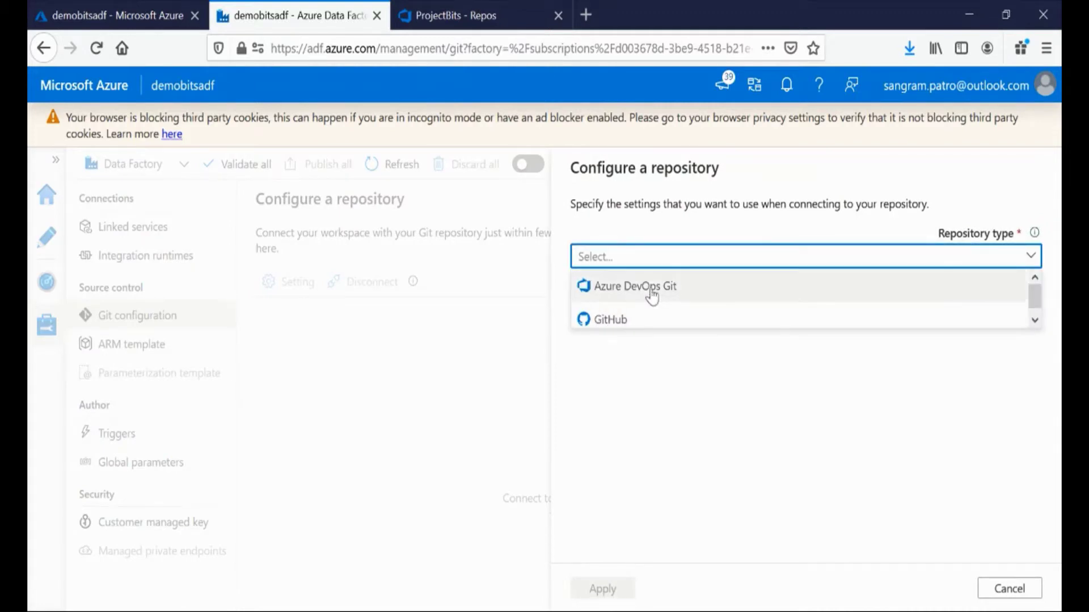
pyautogui.click(625, 289)
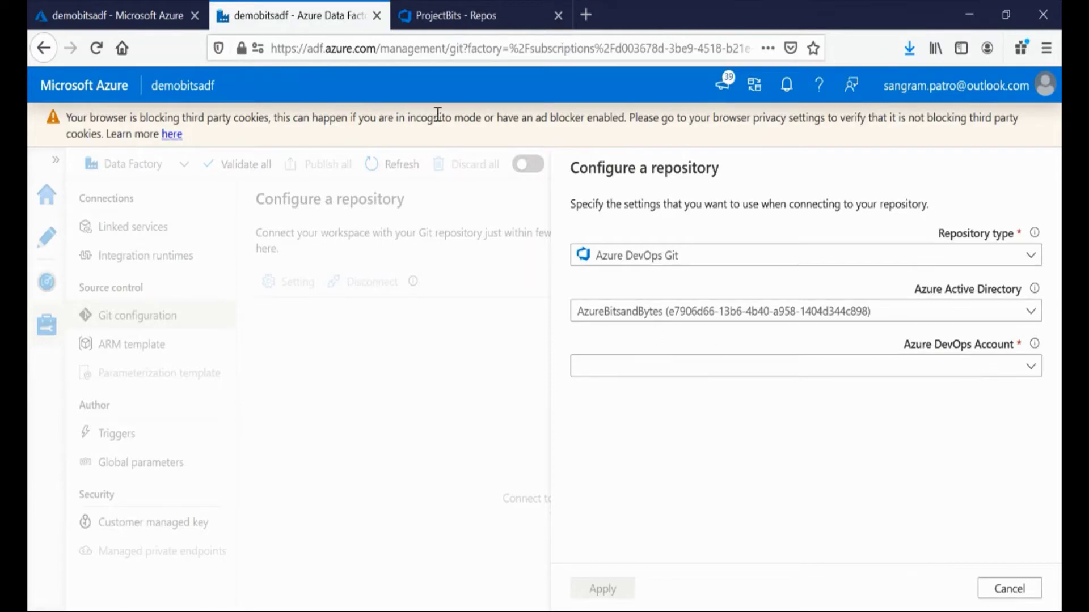
# Check the organization in Azure DevOps, and select the azurebitsandbytes account and the ProjectBits project in the Data Factory repository settings.
pyautogui.click(462, 15)
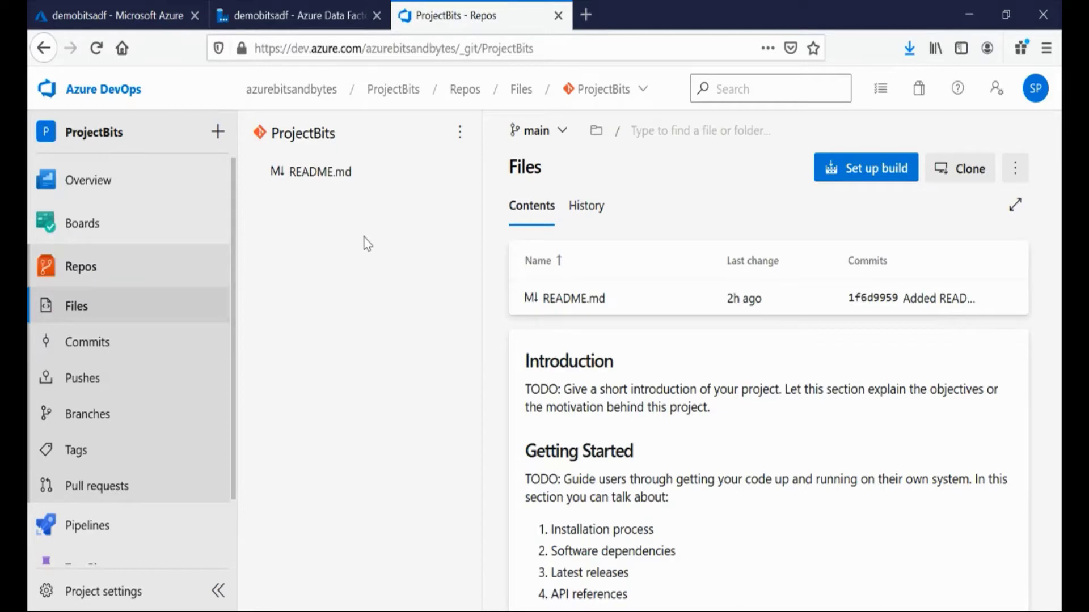
pyautogui.click(294, 12)
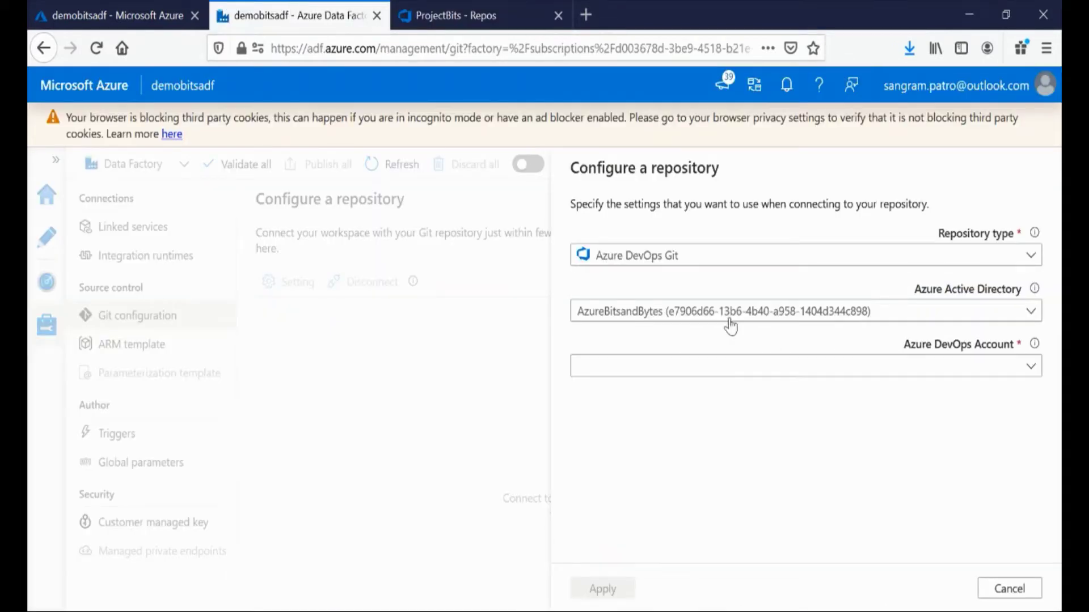
pyautogui.click(703, 314)
pyautogui.click(652, 355)
pyautogui.click(657, 366)
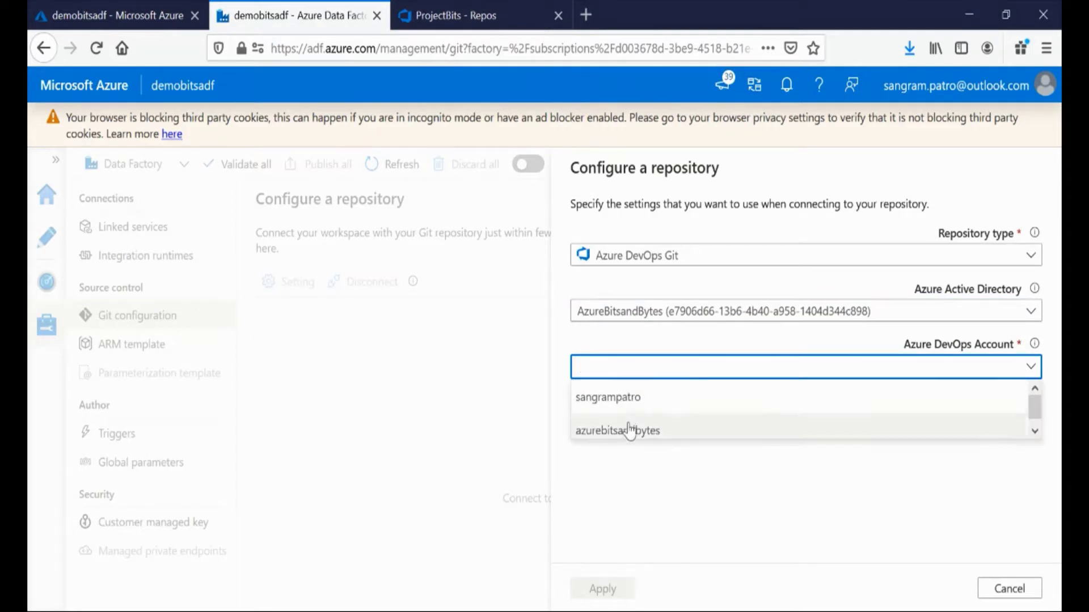
pyautogui.click(646, 426)
pyautogui.click(722, 426)
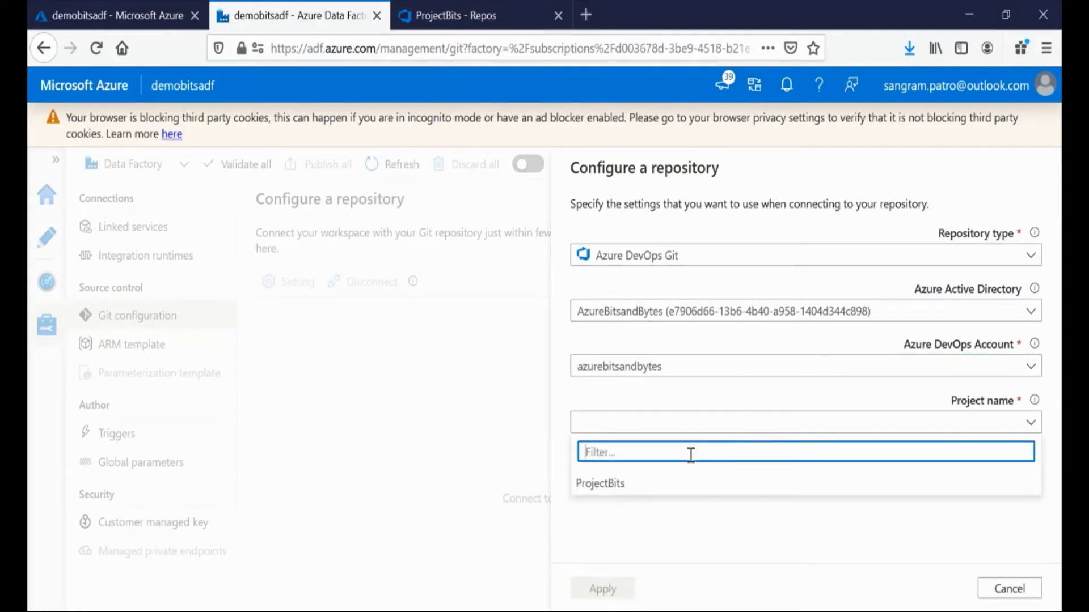
pyautogui.click(670, 487)
# Set the repository configuration to use an existing repository and select ProjectBits.
pyautogui.click(443, 17)
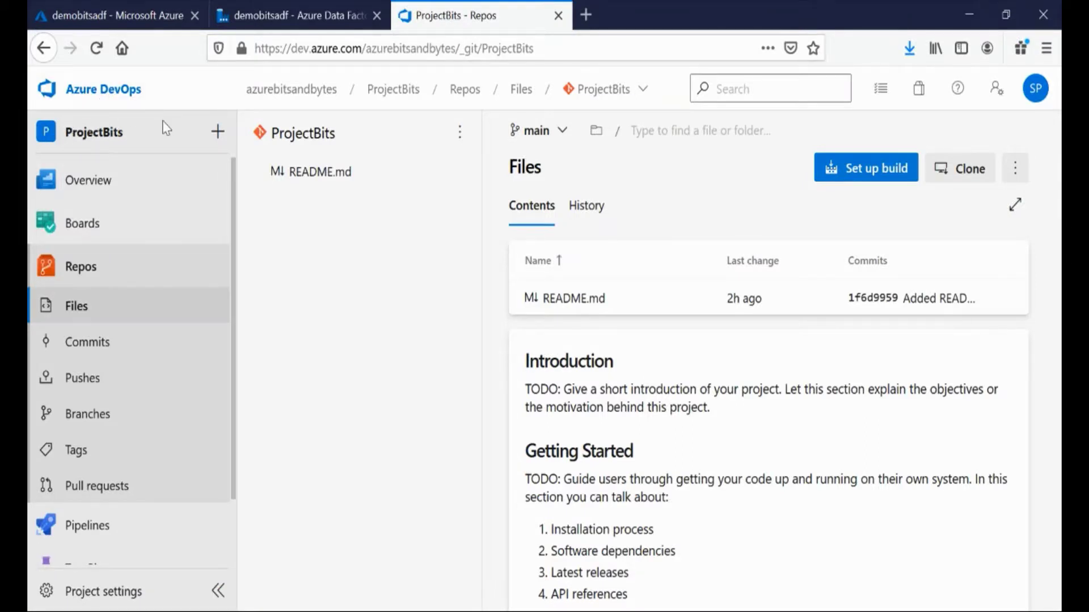
pyautogui.click(235, 18)
pyautogui.click(667, 484)
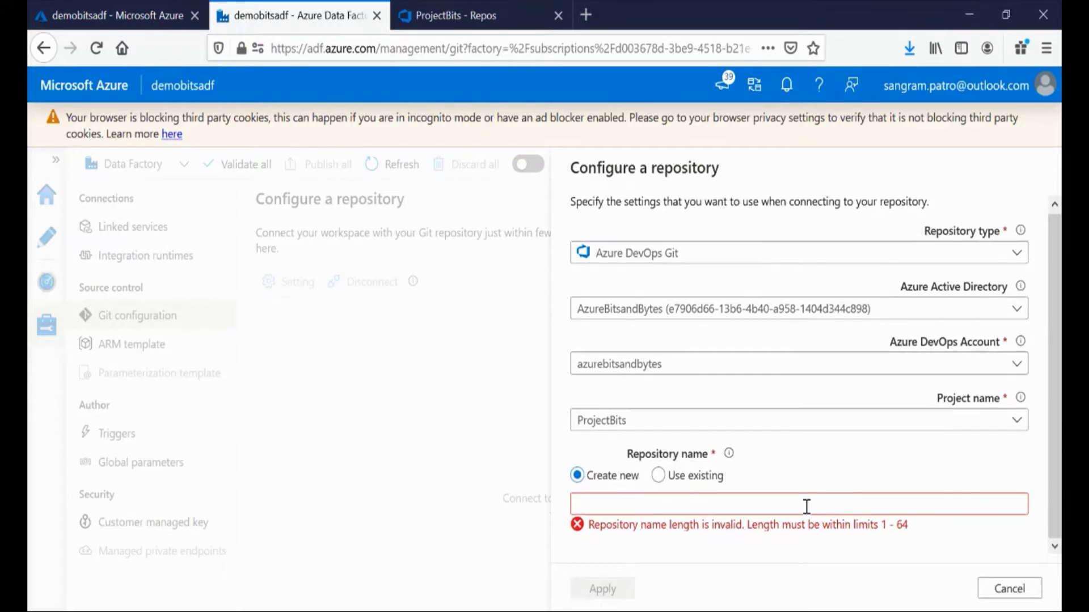
pyautogui.click(658, 476)
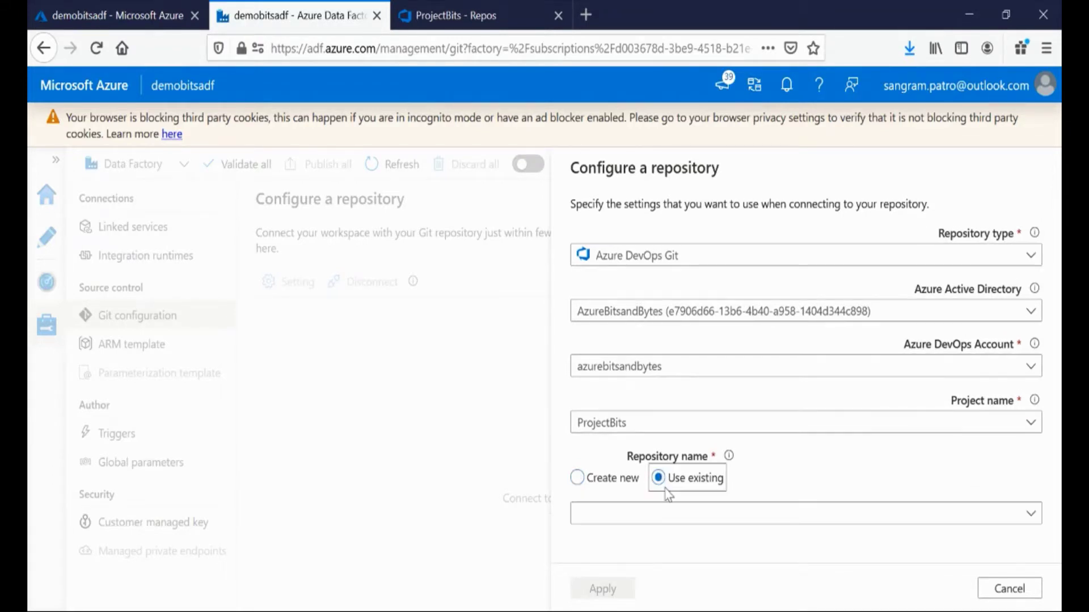
pyautogui.click(802, 520)
pyautogui.click(604, 545)
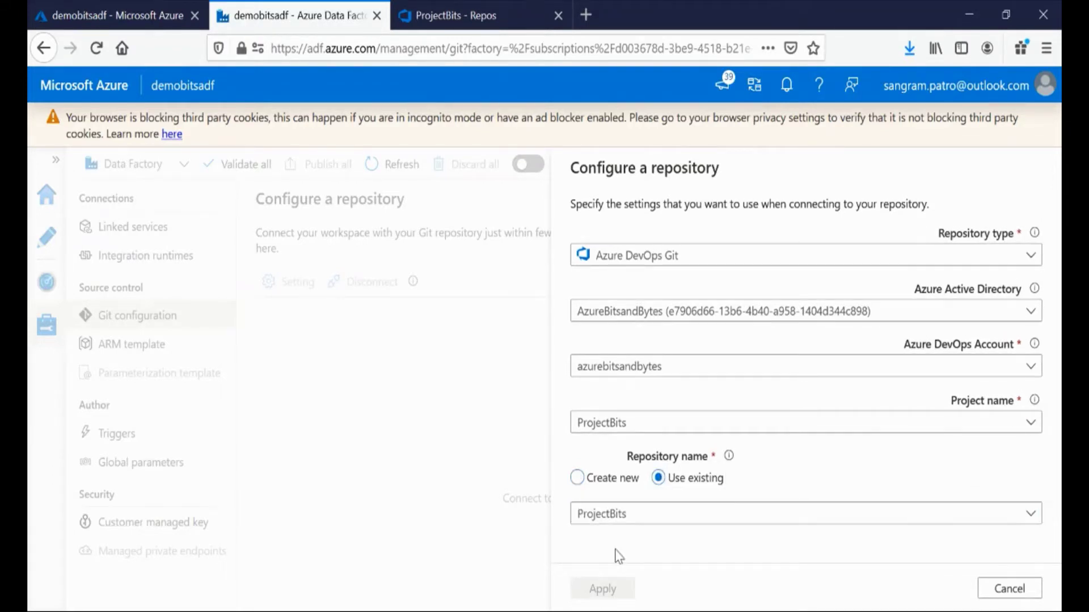
# Compare the repository name with Azure DevOps and set the collaboration branch to main in the Data Factory configuration.
pyautogui.click(454, 16)
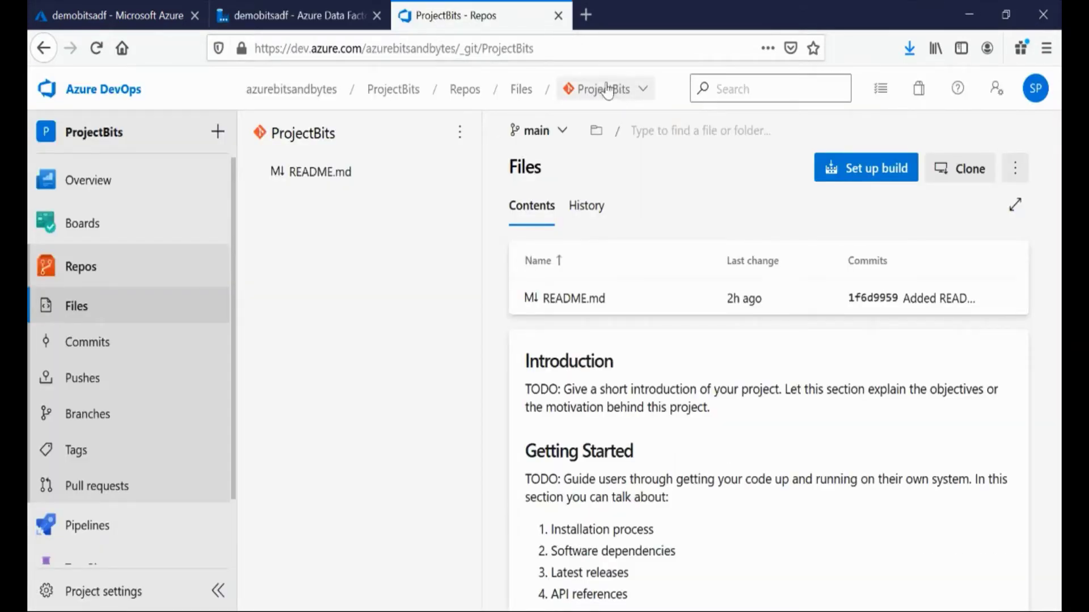
pyautogui.click(284, 15)
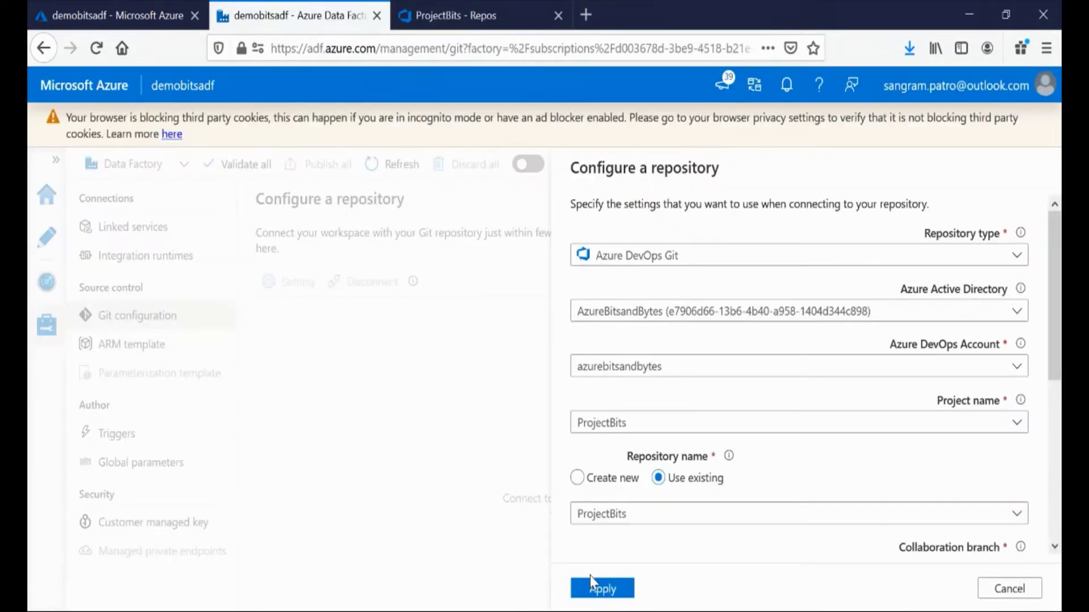
pyautogui.scroll(-4, 955, 372)
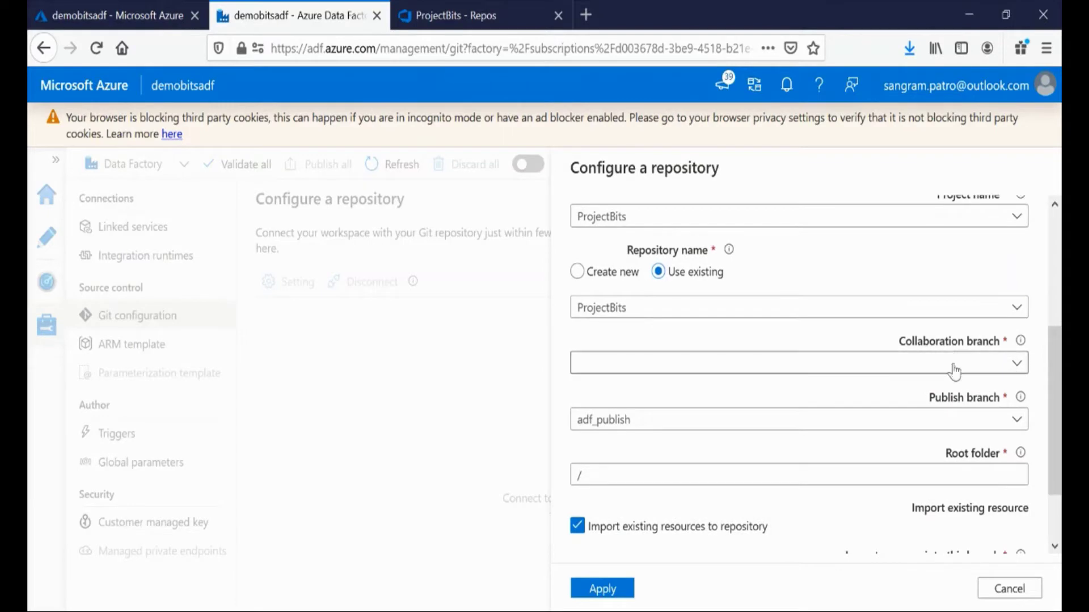
pyautogui.click(958, 374)
pyautogui.click(726, 407)
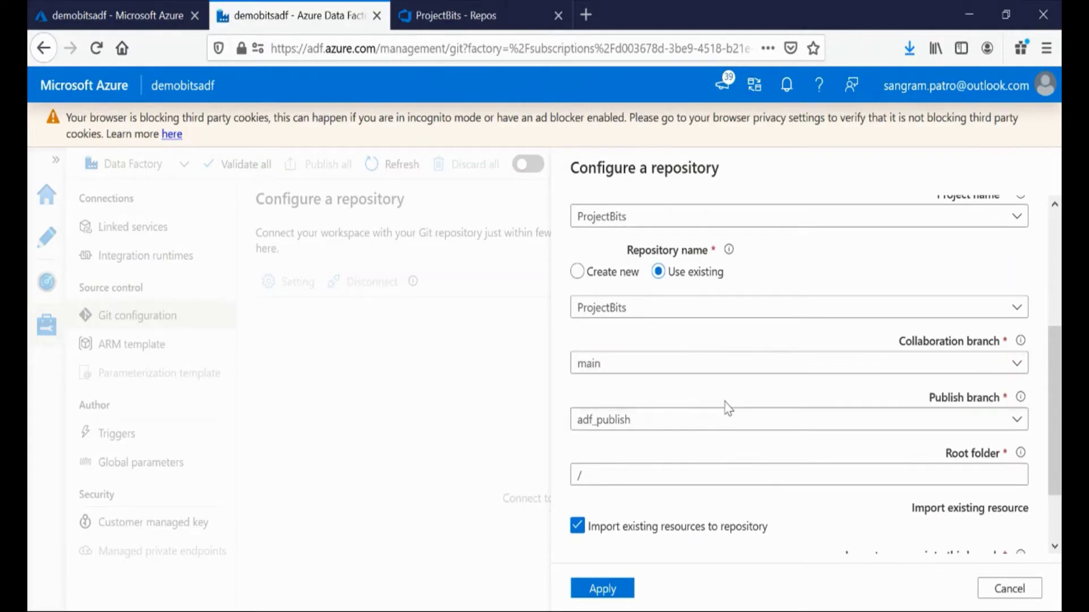
# Look up the branches of the ProjectBits repository in Azure DevOps and return to the Data Factory configuration.
pyautogui.click(424, 16)
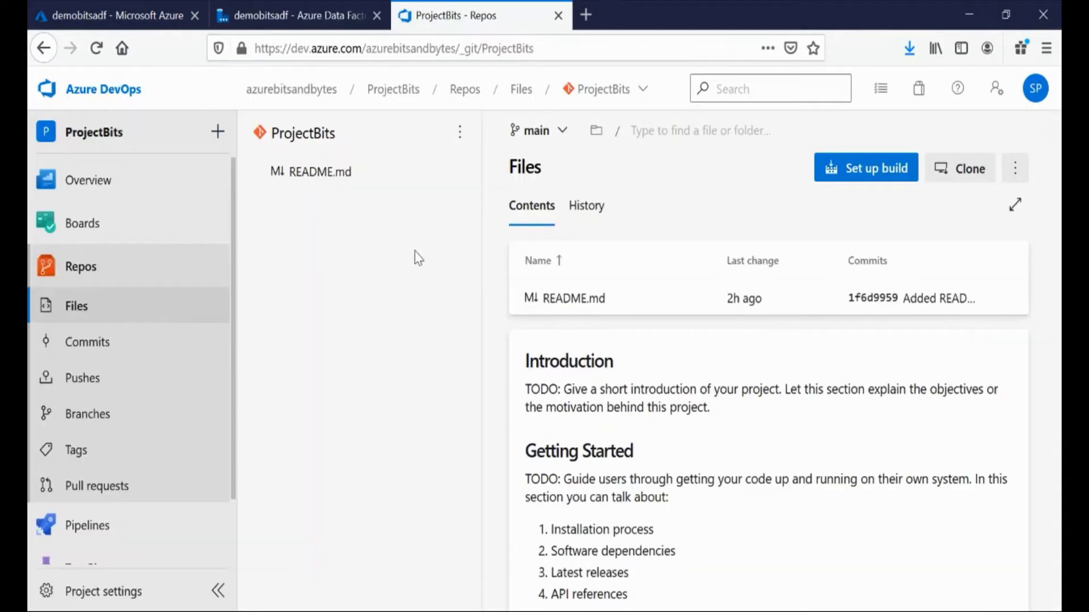
pyautogui.click(561, 142)
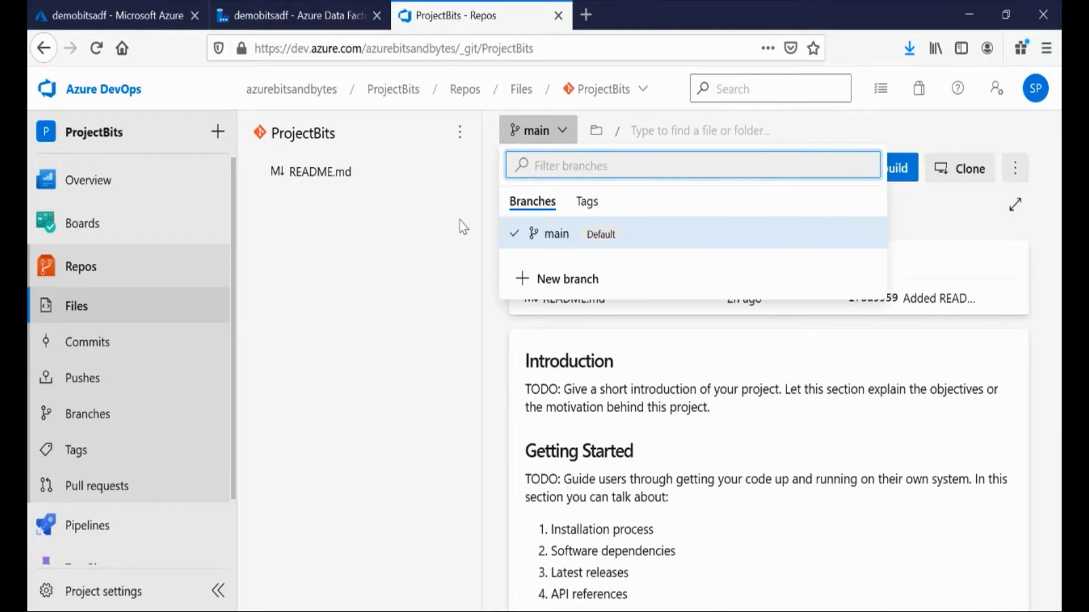
pyautogui.hotkey('ctrl', 'shift', 'Tab')
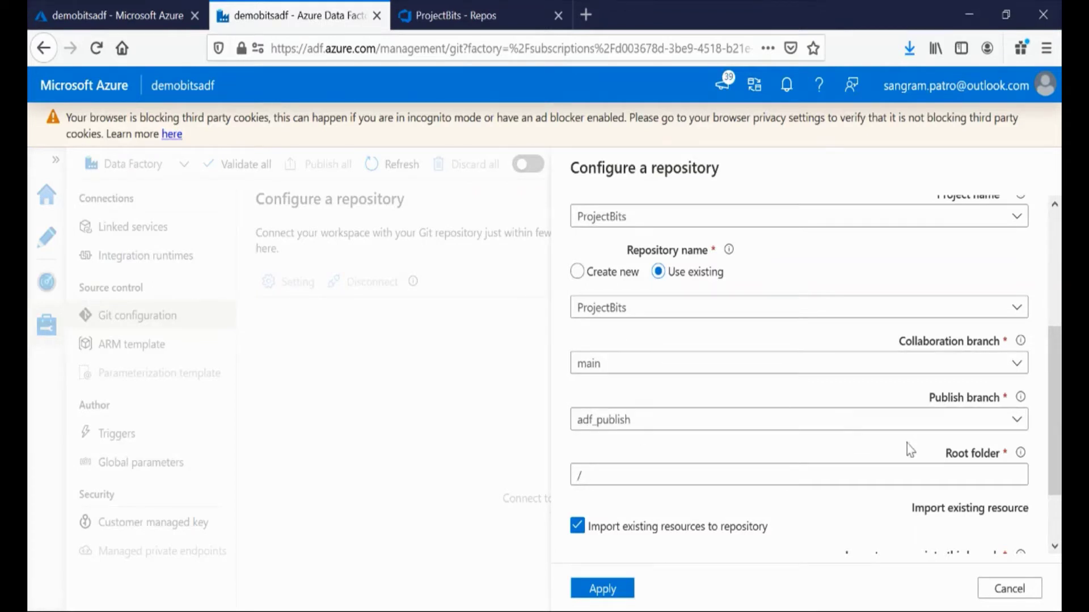
# Set the root folder to /DataFactory and apply the repository configuration.
pyautogui.scroll(-2, 907, 444)
pyautogui.click(806, 400)
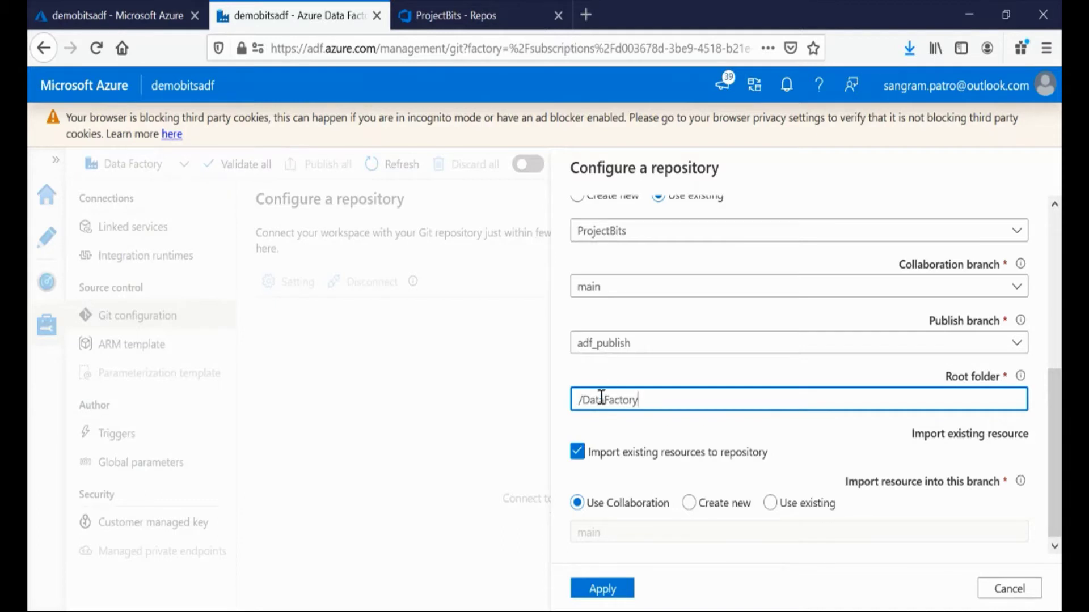
pyautogui.moveTo(583, 403); pyautogui.dragTo(666, 404)
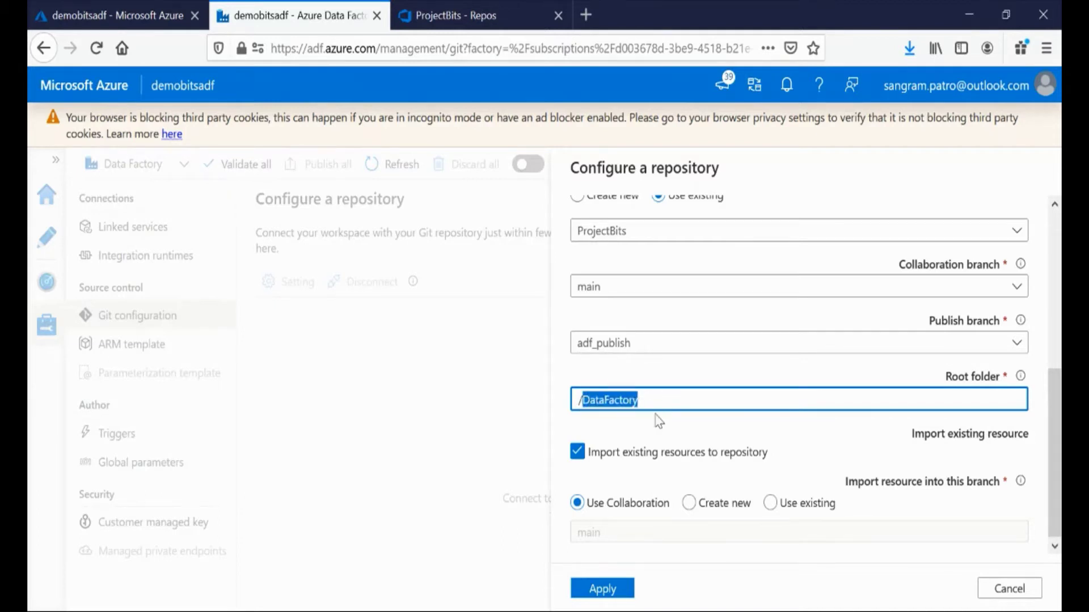
pyautogui.click(658, 421)
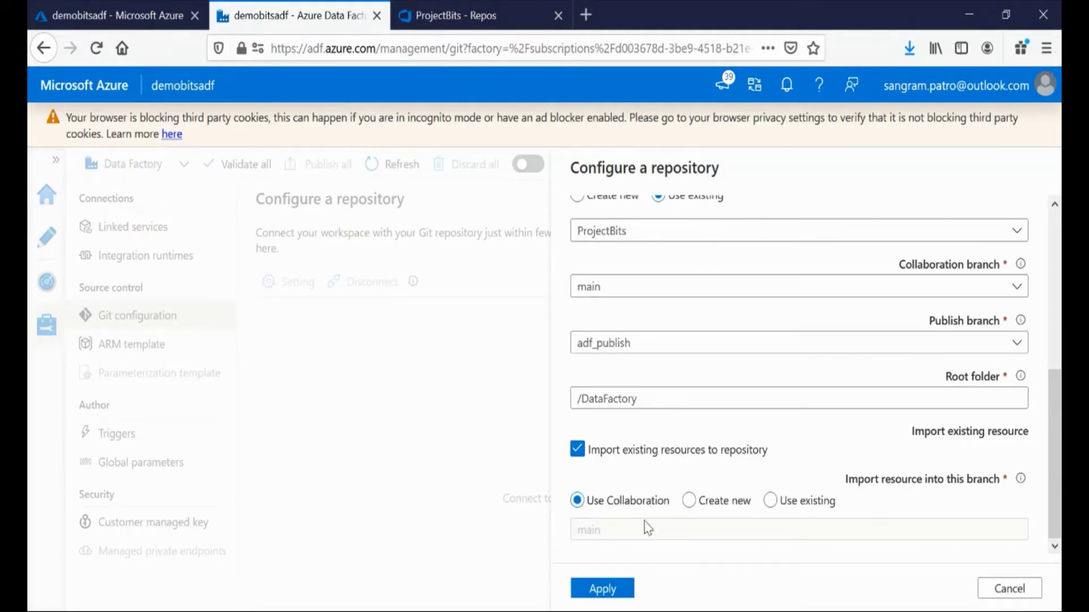
pyautogui.click(623, 597)
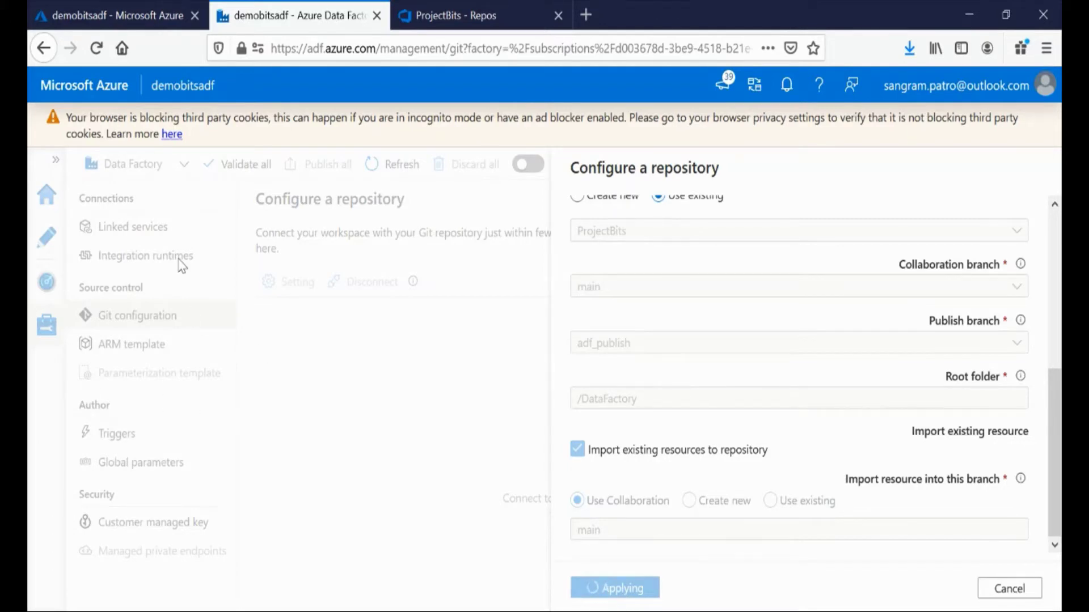
# Check the connection in Data Factory and reload the ProjectBits repository files in Azure DevOps.
pyautogui.click(427, 17)
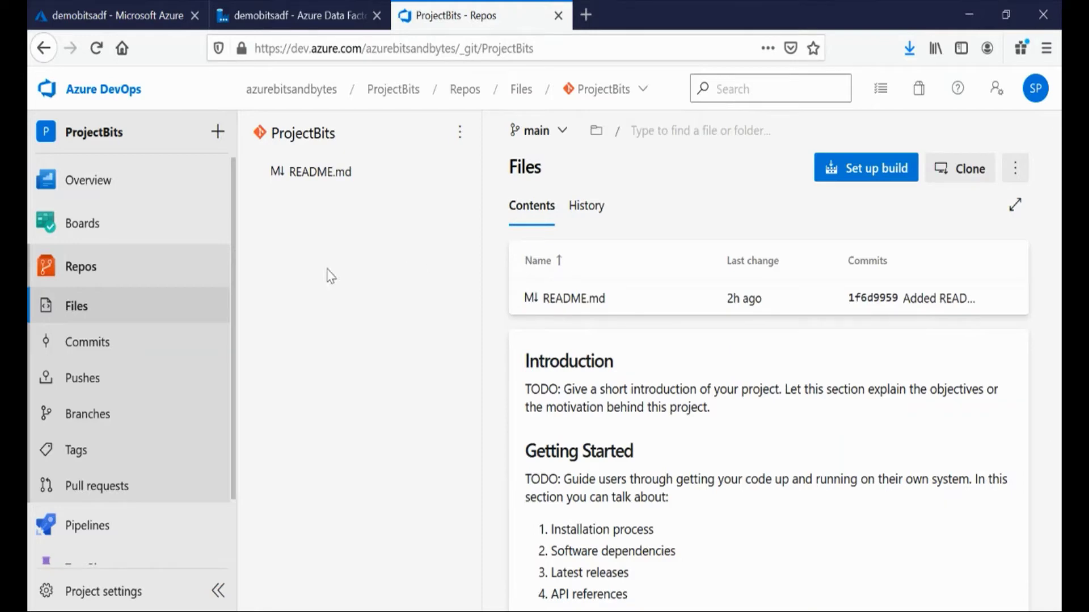
pyautogui.click(298, 18)
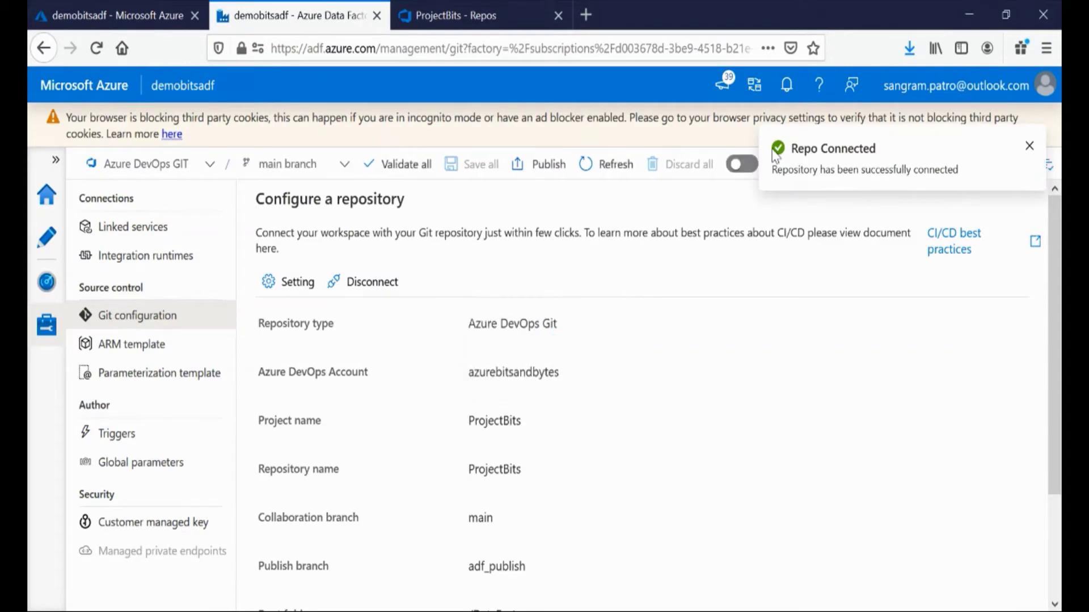
pyautogui.click(475, 17)
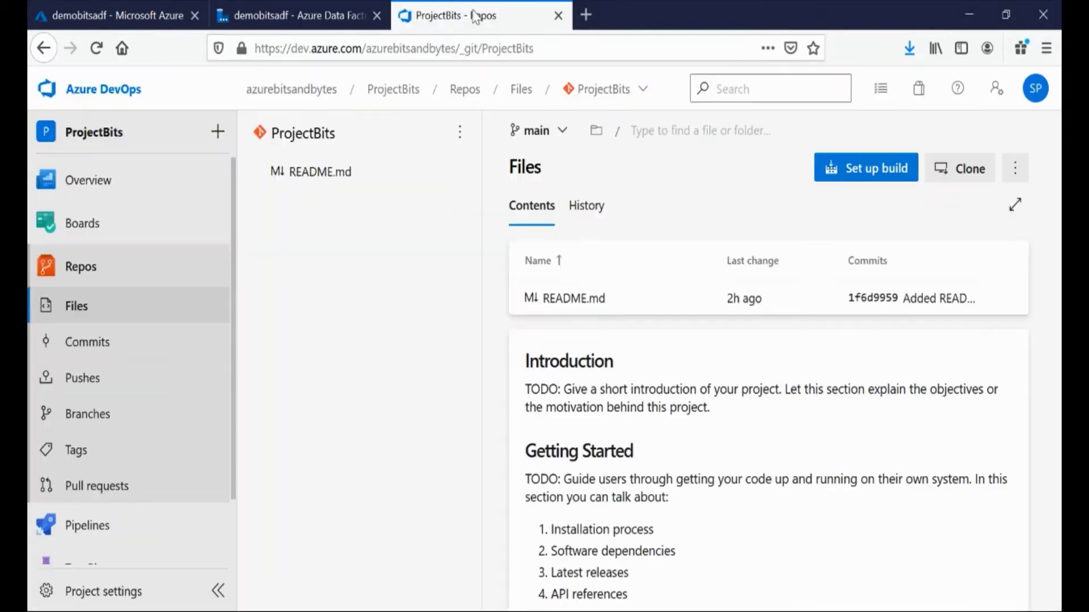
pyautogui.click(379, 49)
pyautogui.press('Return')
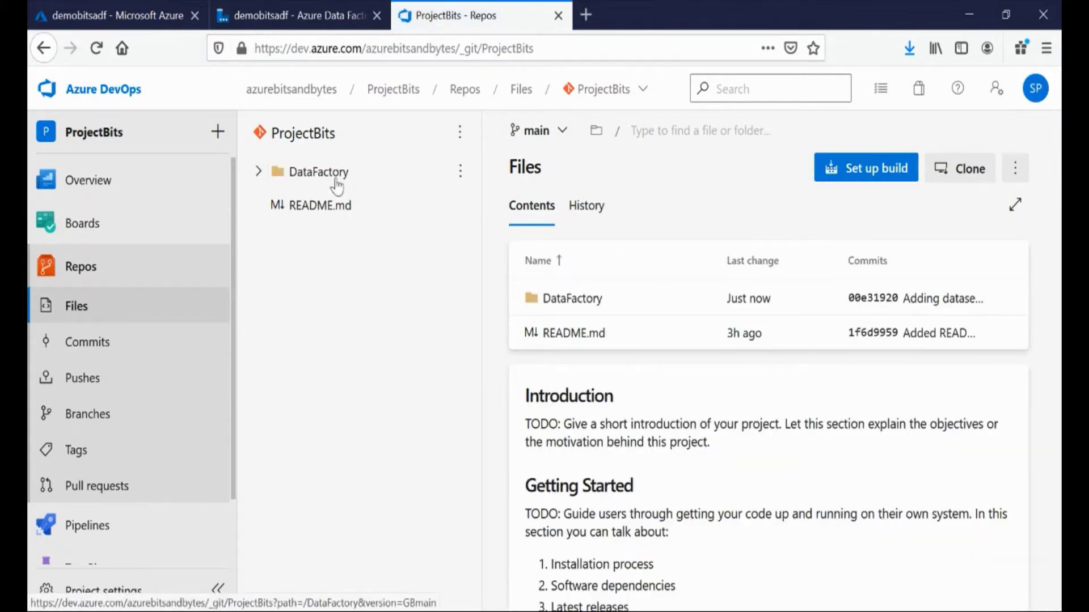
# Expand the DataFactory and dataset folders and examine the contents of DS_Blob_demobits_Source_Netflix.json.
pyautogui.click(256, 172)
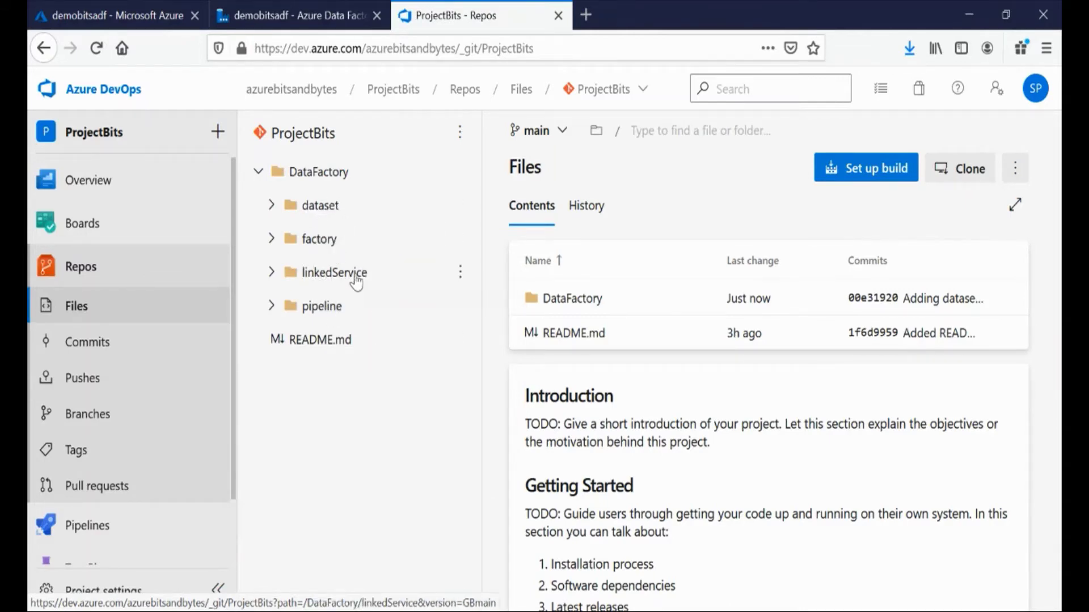
pyautogui.click(272, 211)
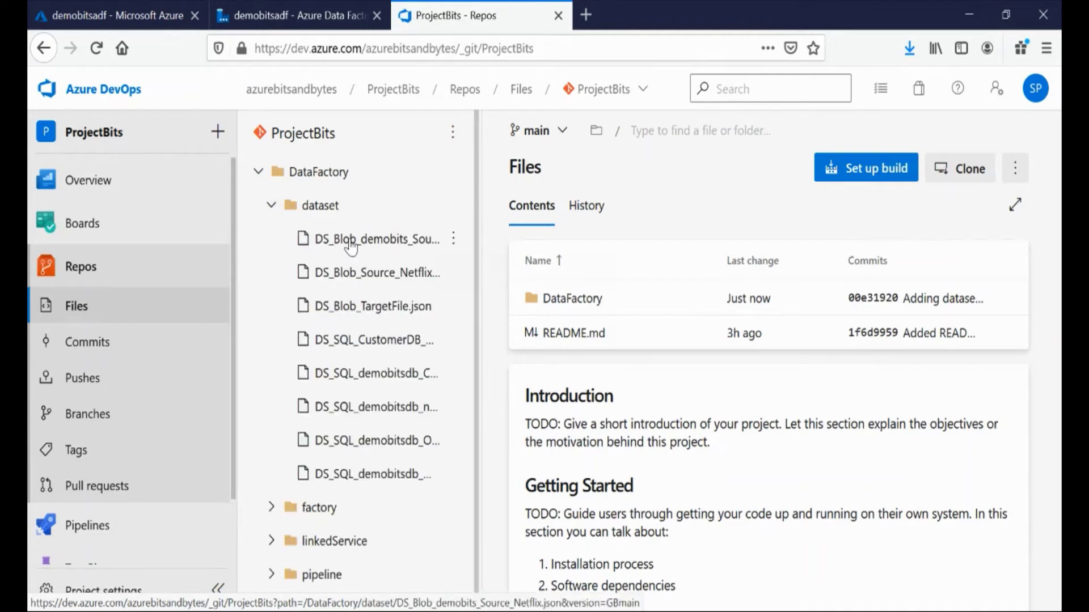
pyautogui.click(349, 242)
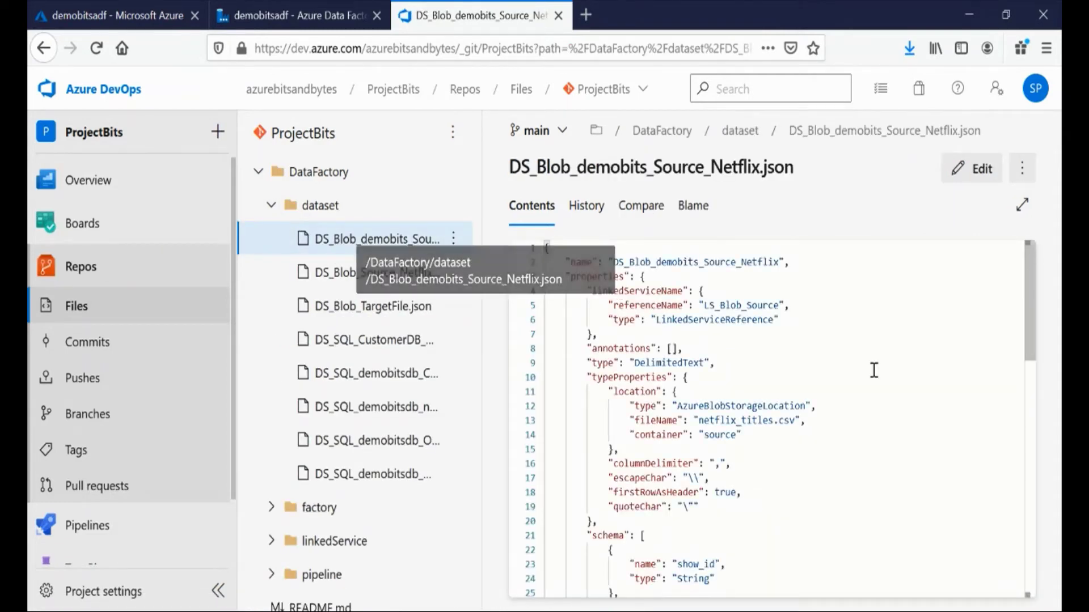
pyautogui.scroll(-15, 1026, 332)
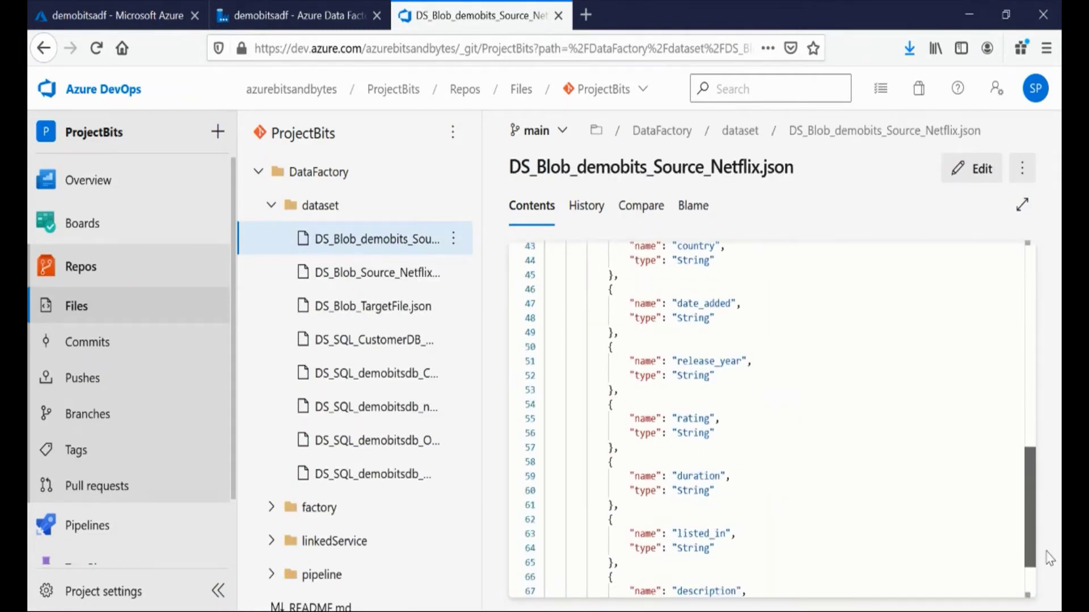
pyautogui.scroll(15, 1010, 396)
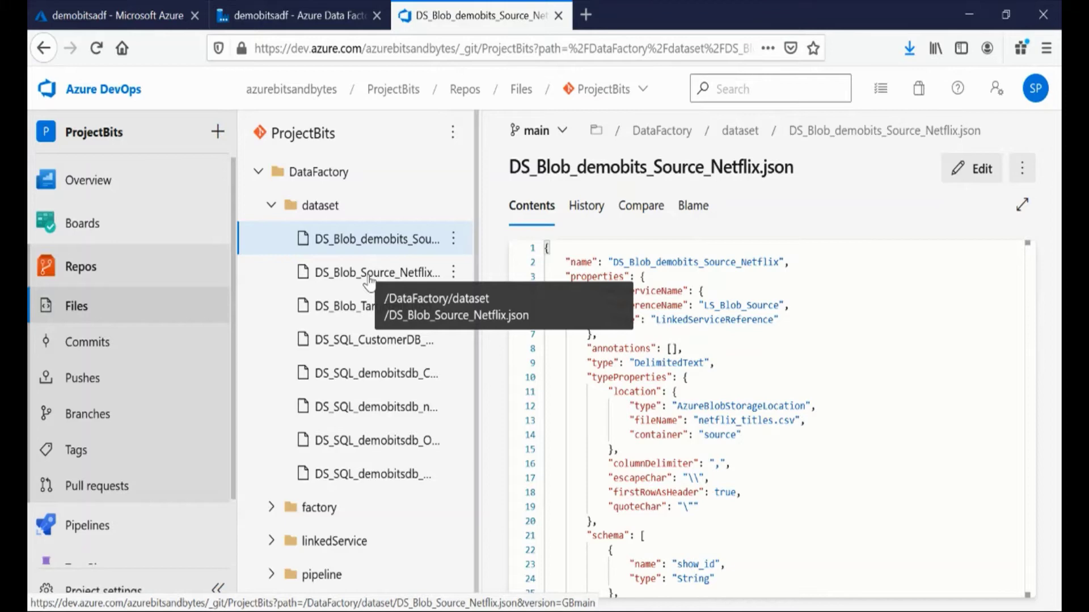
# Switch back to the demobitsadf Data Factory and open its authoring view.
pyautogui.click(269, 15)
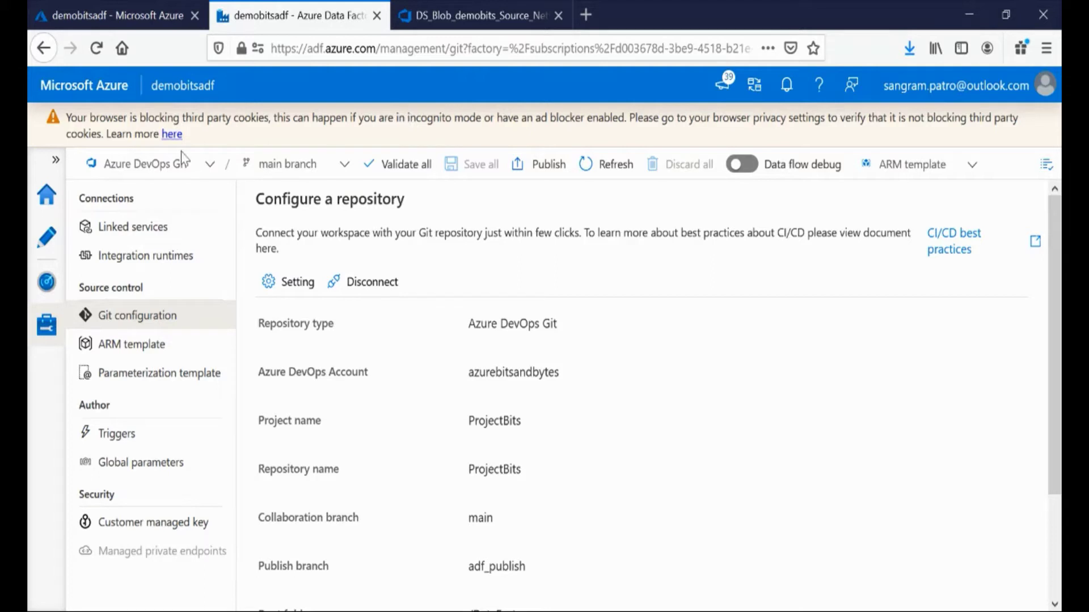
pyautogui.click(38, 254)
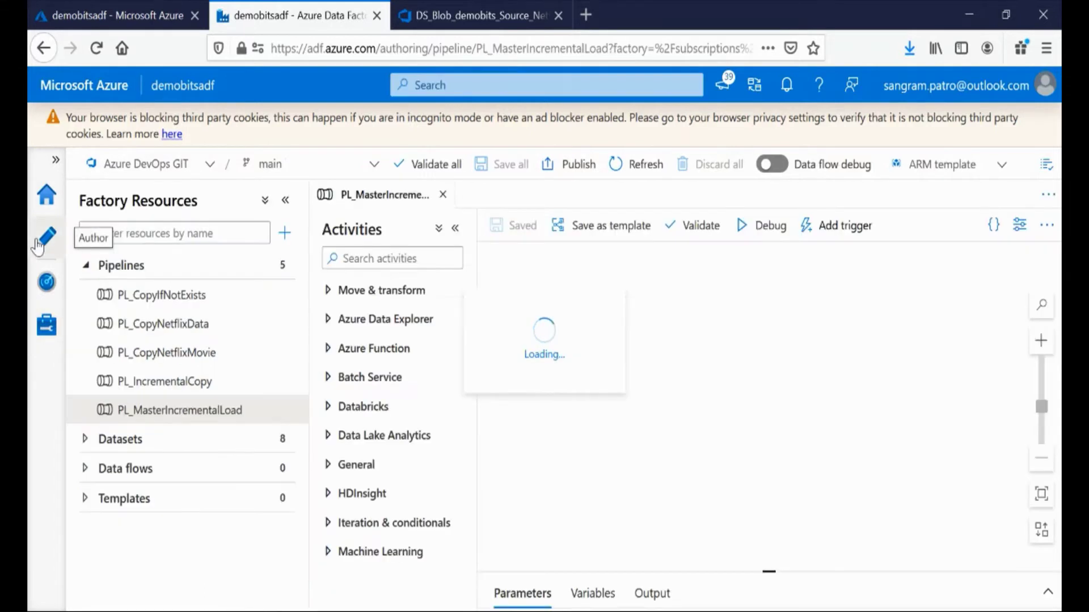
# Create a new branch named users in the Data Factory's Git repository.
pyautogui.click(304, 169)
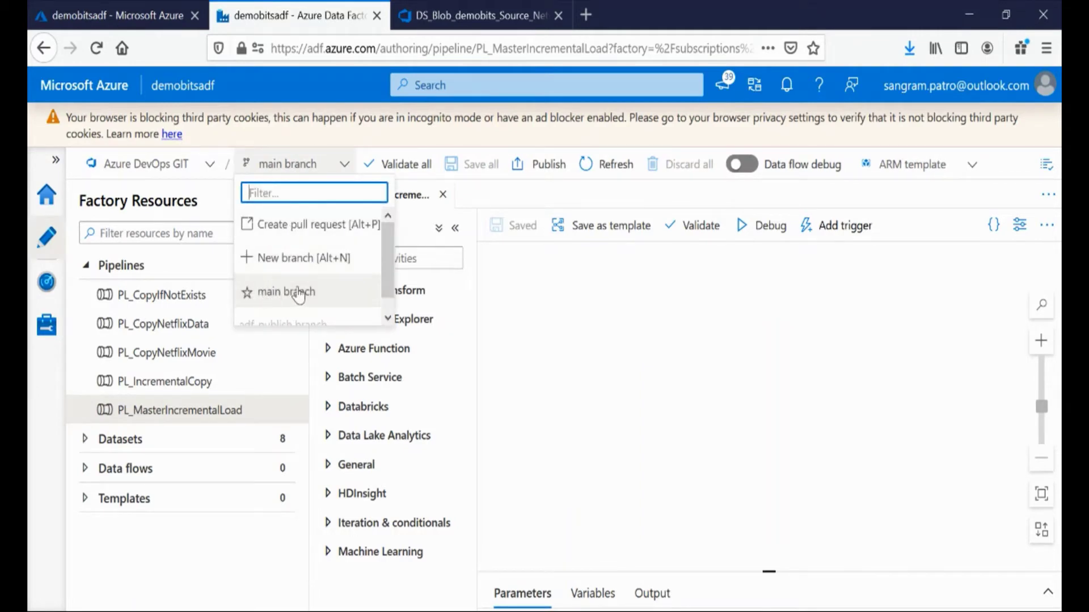
pyautogui.click(289, 261)
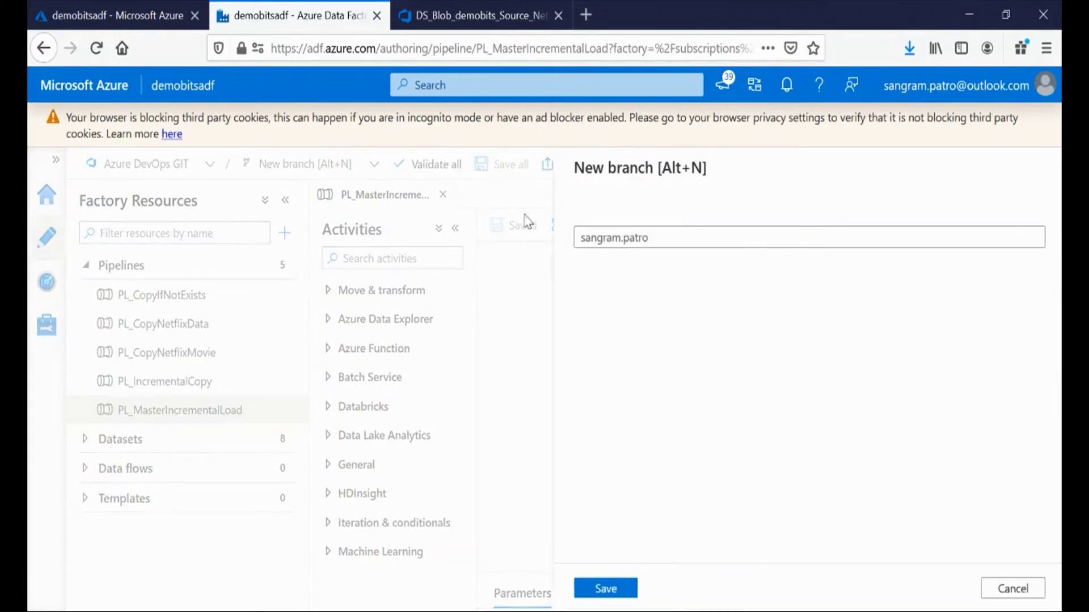
pyautogui.click(716, 233)
pyautogui.hotkey('ctrl', 'a')
pyautogui.write('us')
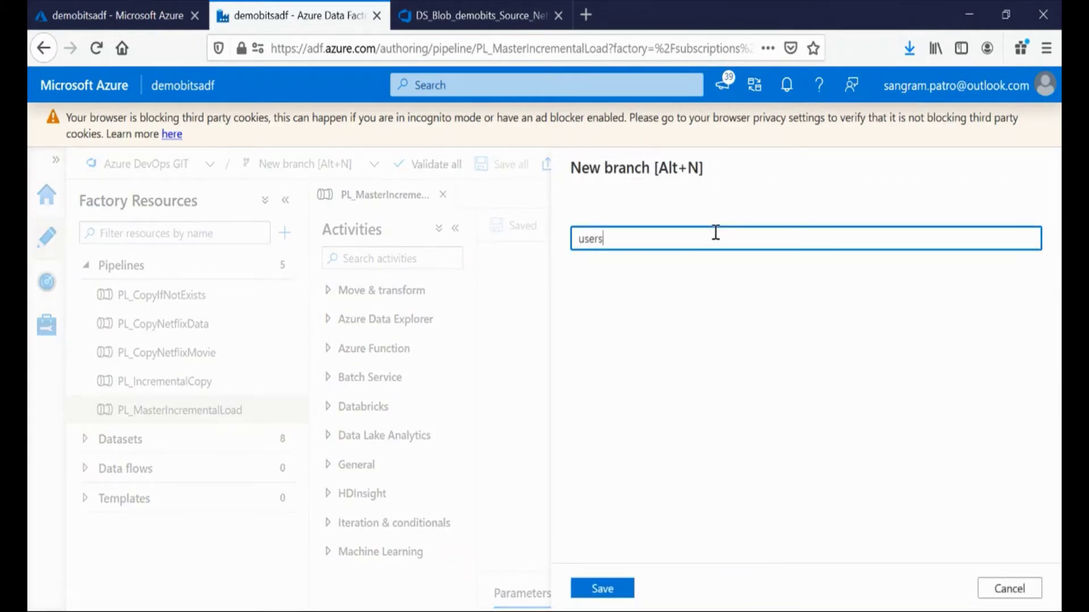
pyautogui.click(601, 590)
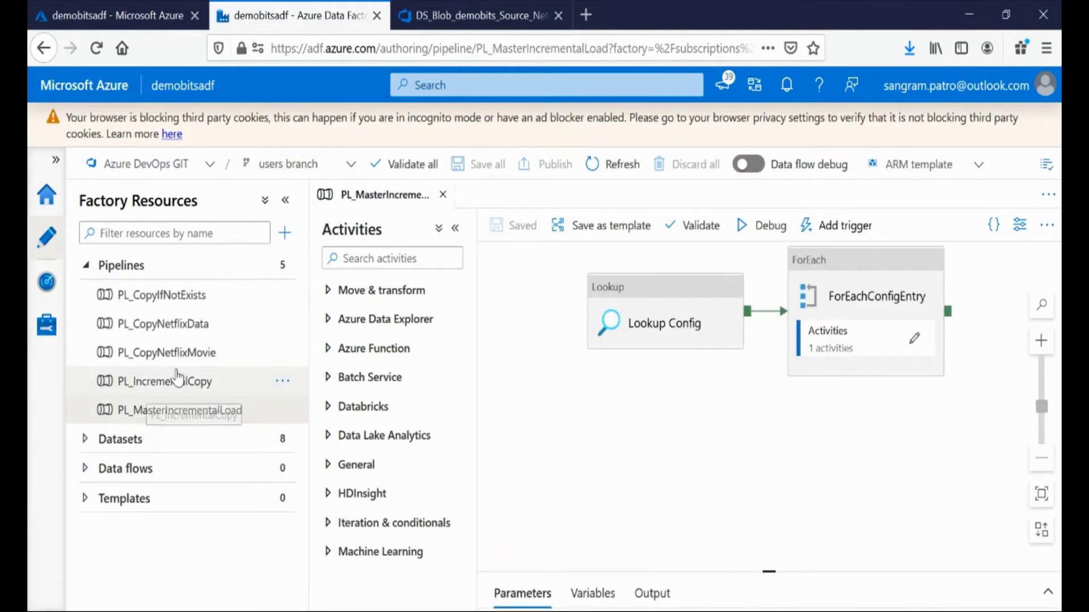
# Give the PL_IncrementalCopy pipeline the description "This pipeline is to load data incrementally from the source database" and save it.
pyautogui.click(170, 380)
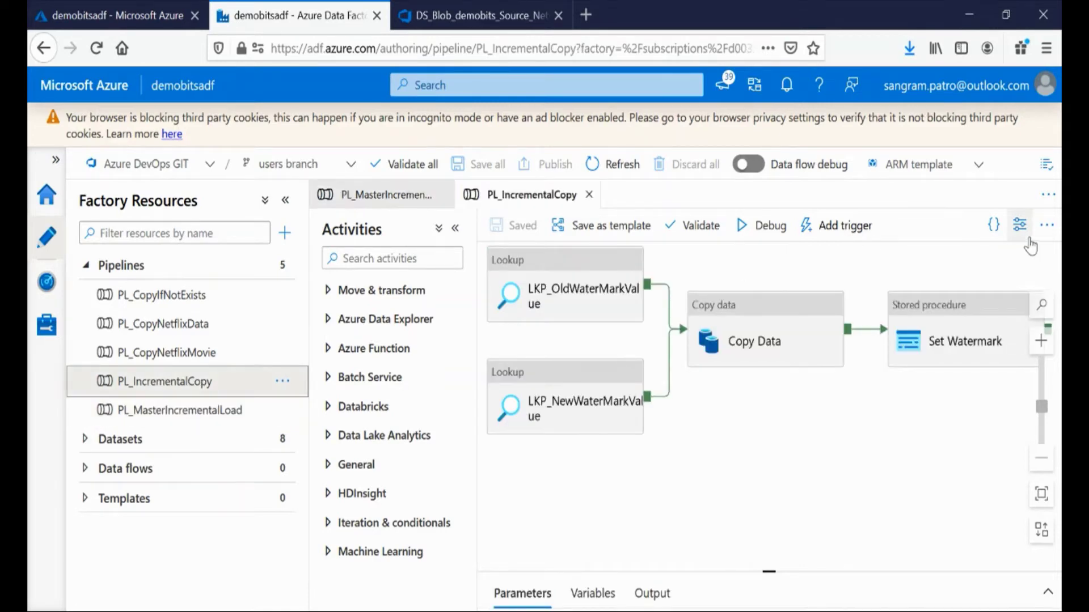
pyautogui.click(1019, 225)
pyautogui.click(862, 427)
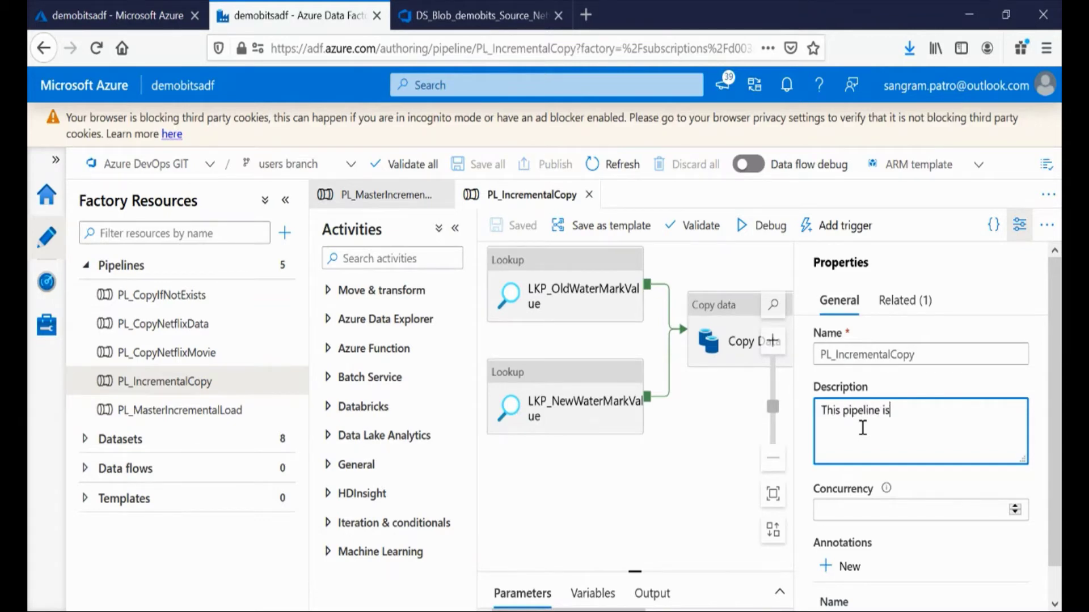
pyautogui.write('This pipeline is to load data incrementally from the source database')
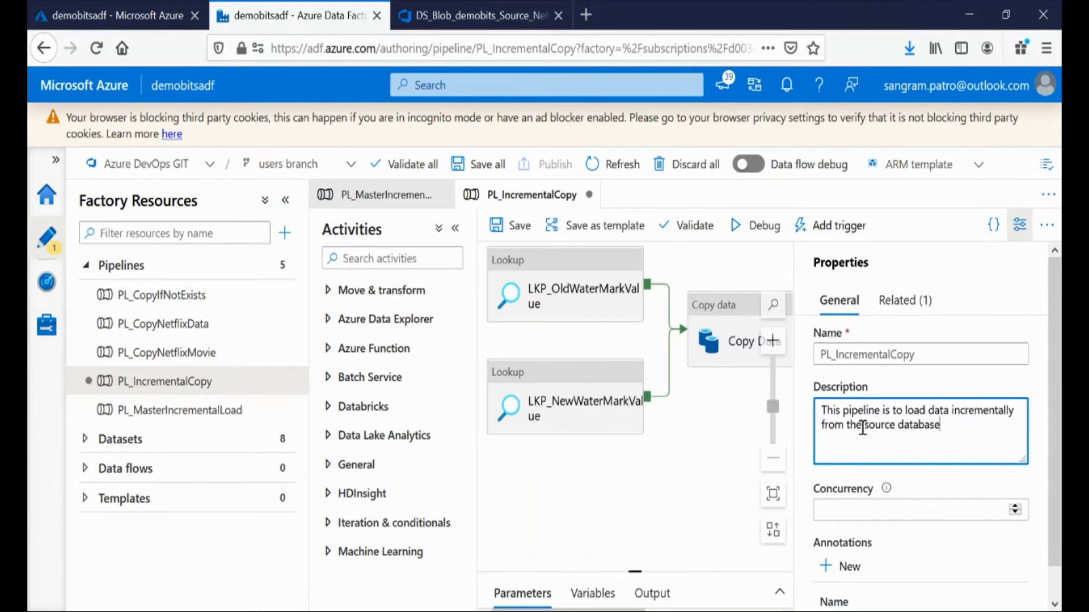
pyautogui.click(512, 228)
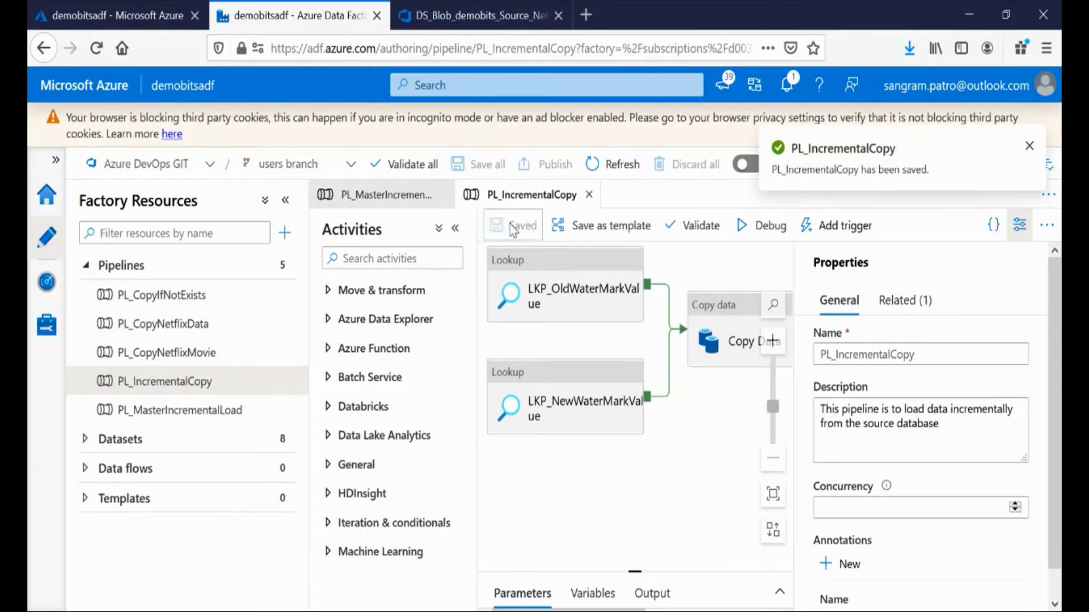
# Switch to Azure DevOps and compare the history of PL_IncrementalCopy.json in the pipeline folder between the users and main branches.
pyautogui.click(474, 17)
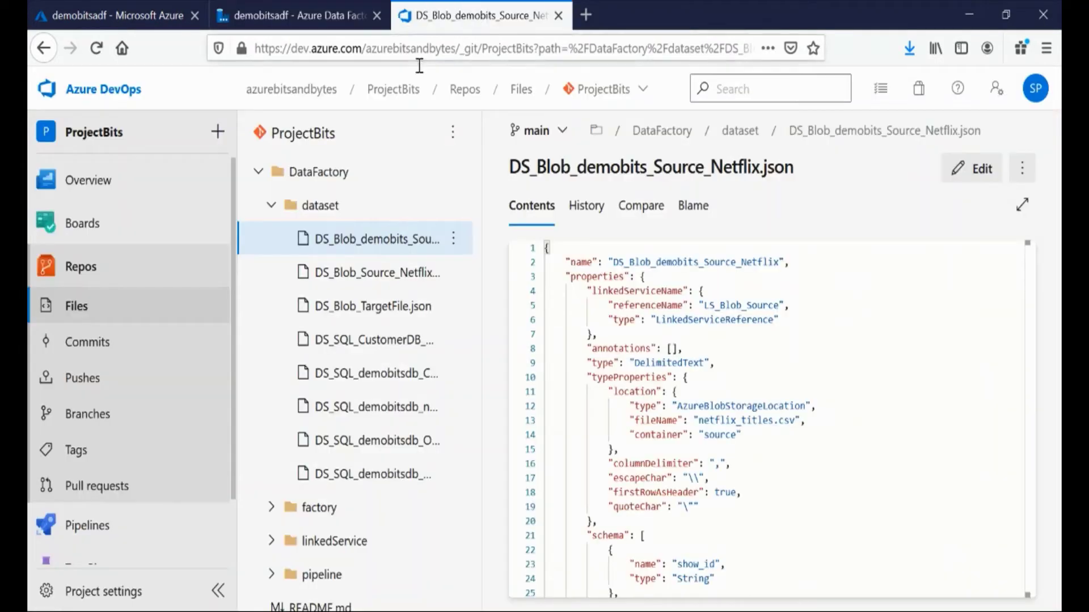
pyautogui.click(268, 210)
pyautogui.click(271, 306)
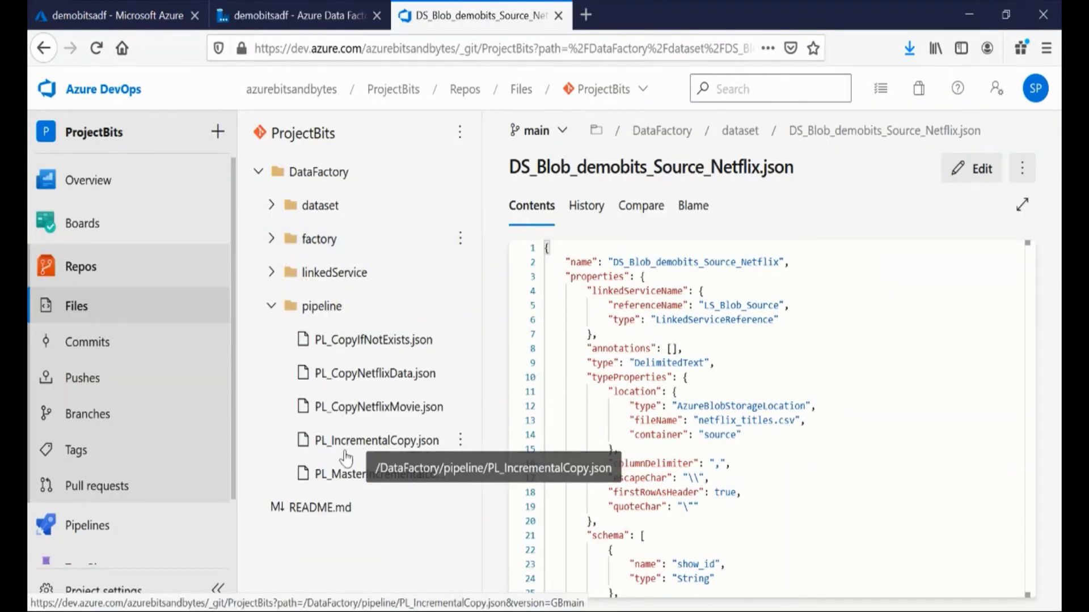
pyautogui.click(345, 448)
pyautogui.click(537, 130)
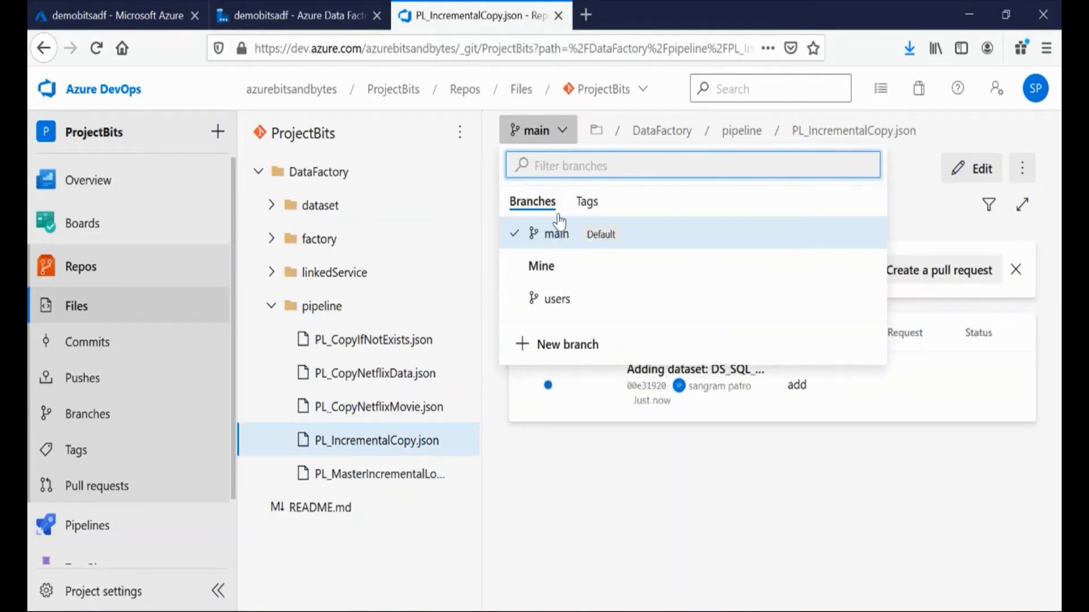
pyautogui.click(560, 307)
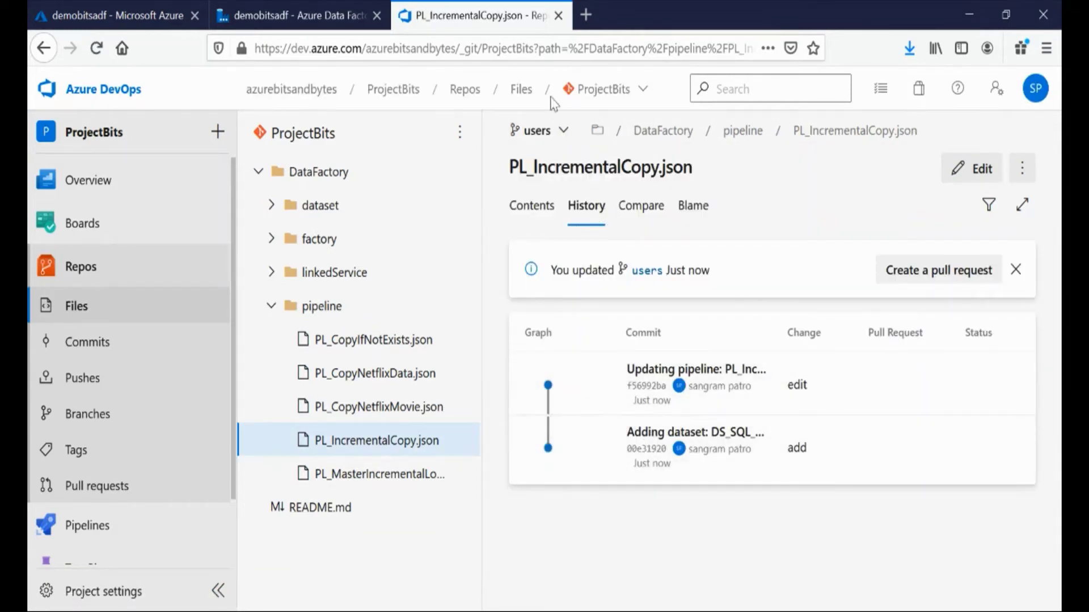
pyautogui.click(547, 136)
pyautogui.click(554, 234)
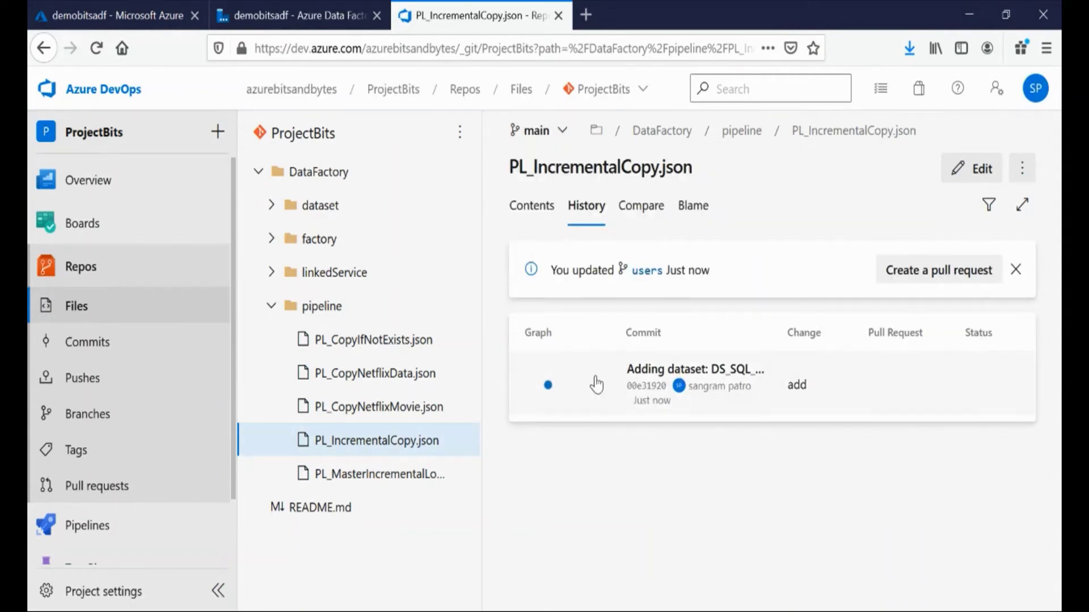
# Switch back to the demobitsadf Data Factory and start a pull request from the users branch.
pyautogui.click(295, 15)
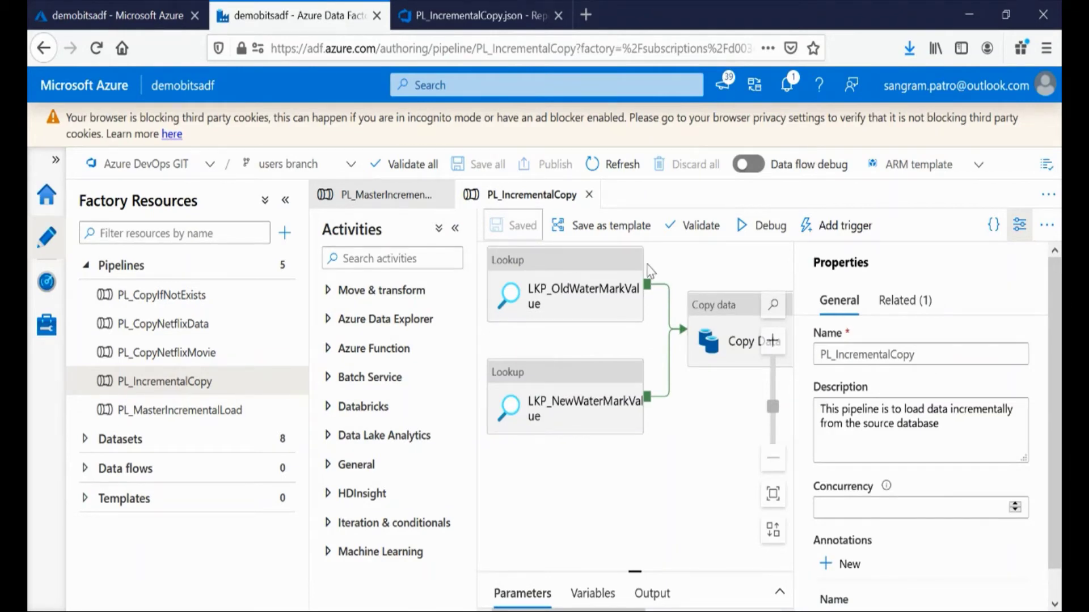
pyautogui.click(295, 164)
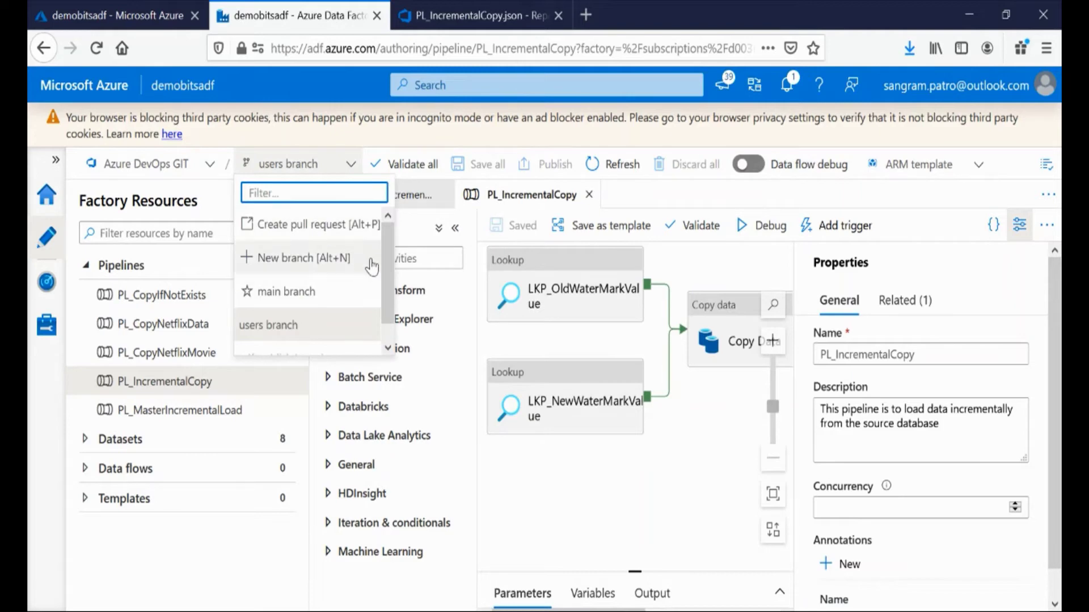
pyautogui.click(305, 227)
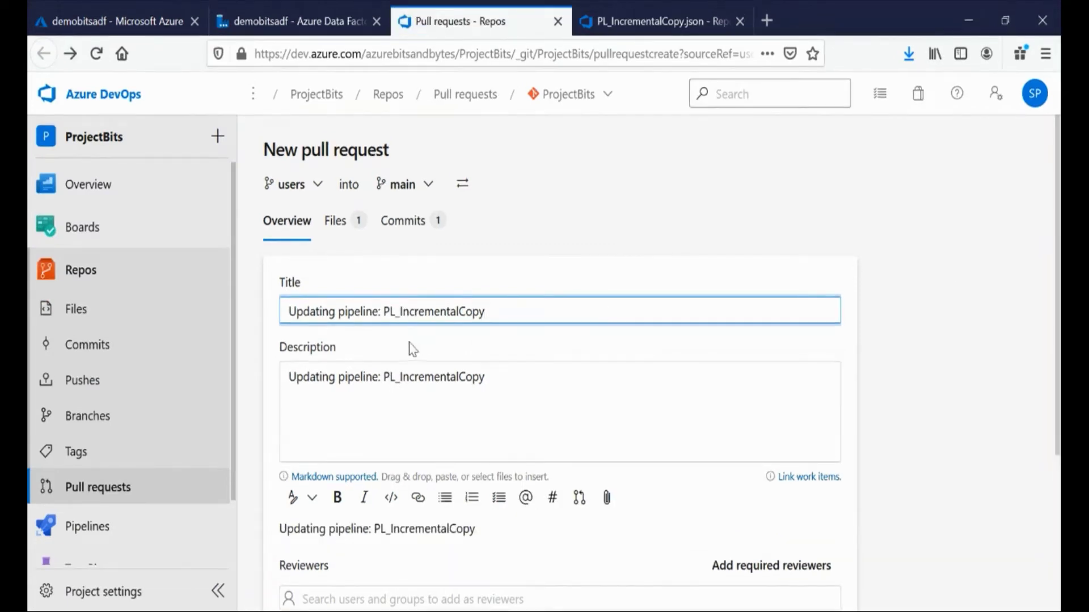
# Set the pull request's title to "PL_IncrementalCopy - Added Description".
pyautogui.moveTo(385, 311); pyautogui.dragTo(238, 306)
pyautogui.press('BackSpace')
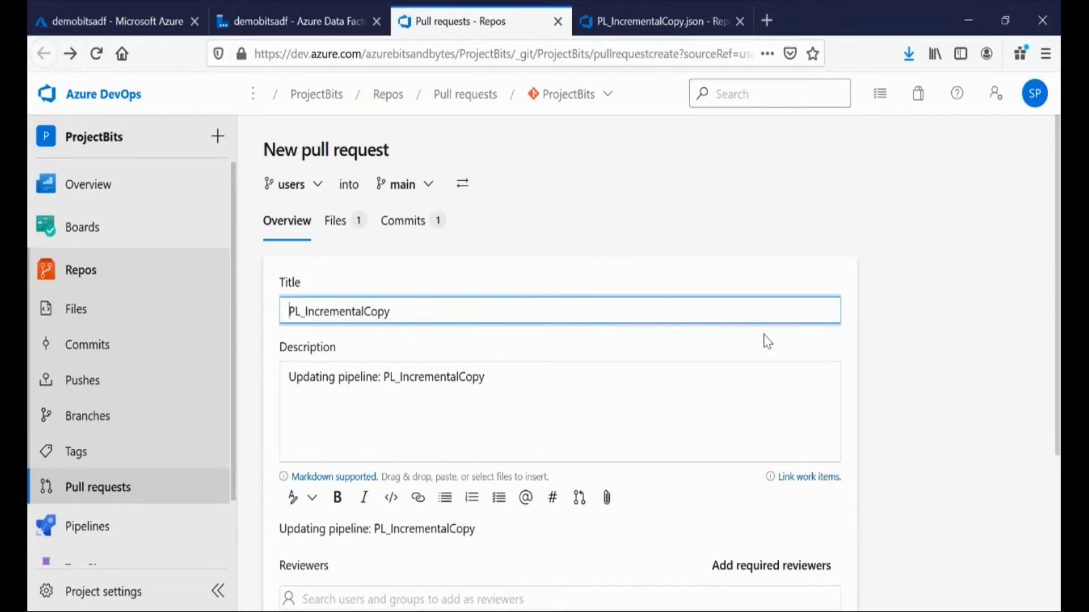
pyautogui.click(580, 296)
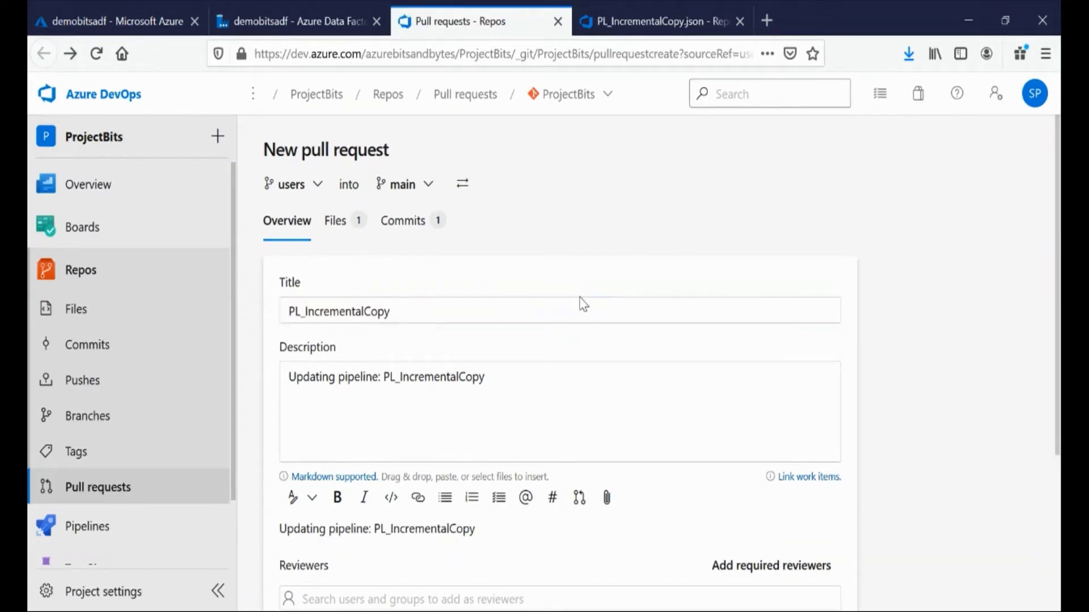
pyautogui.click(465, 309)
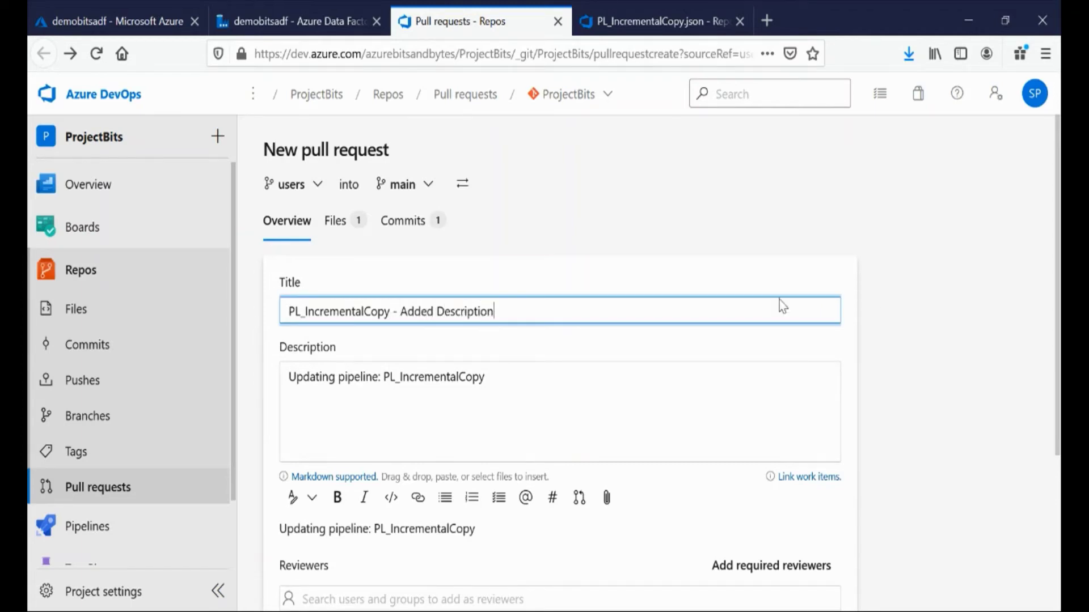
# Check the available reviewers and work items without adding any, and create the pull request.
pyautogui.scroll(-3, 457, 431)
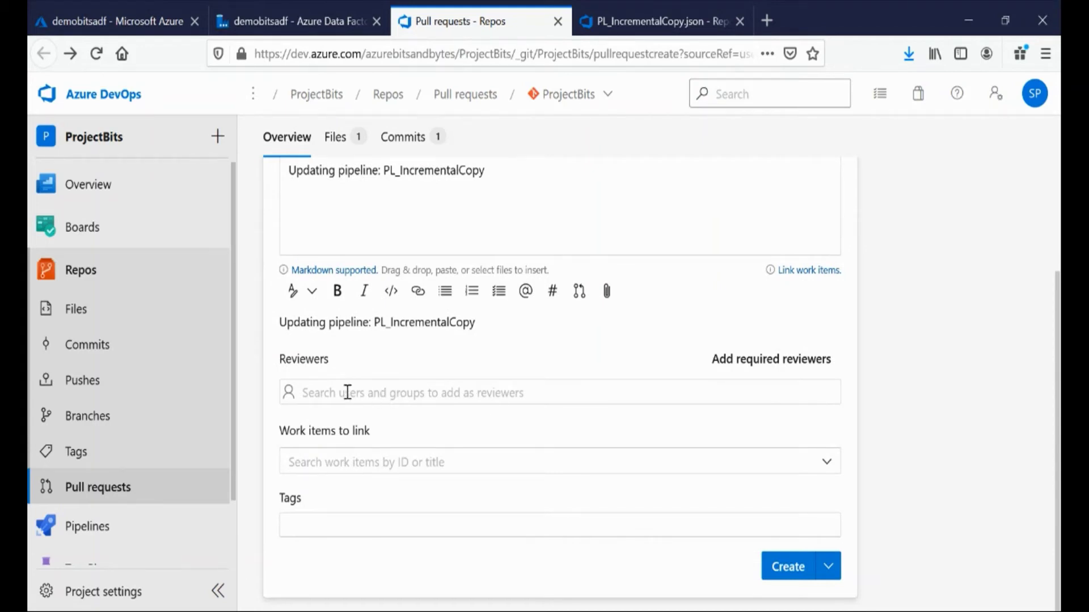
pyautogui.click(328, 390)
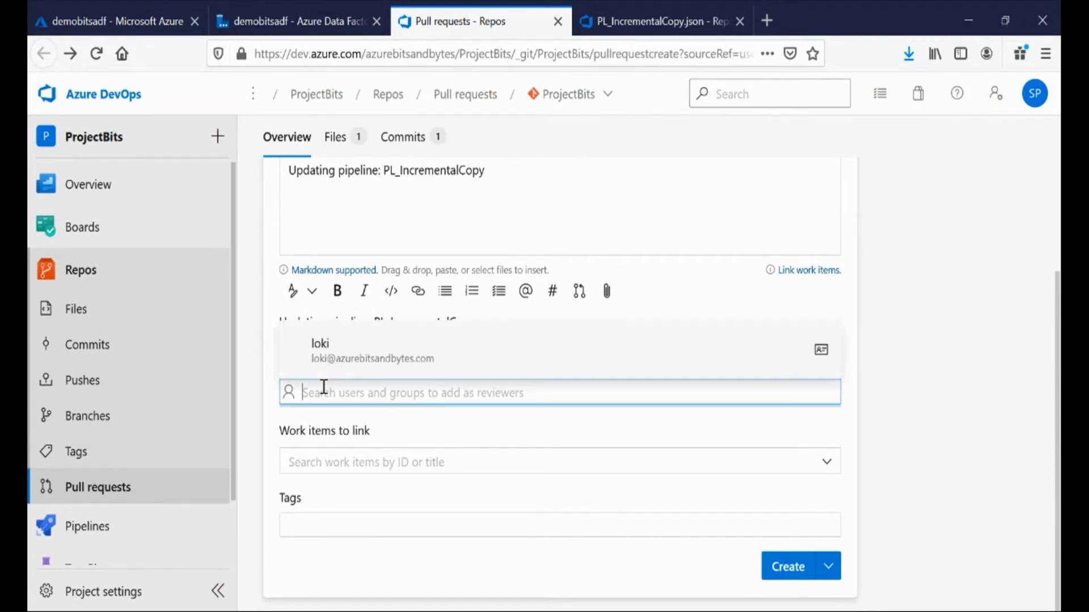
pyautogui.click(895, 360)
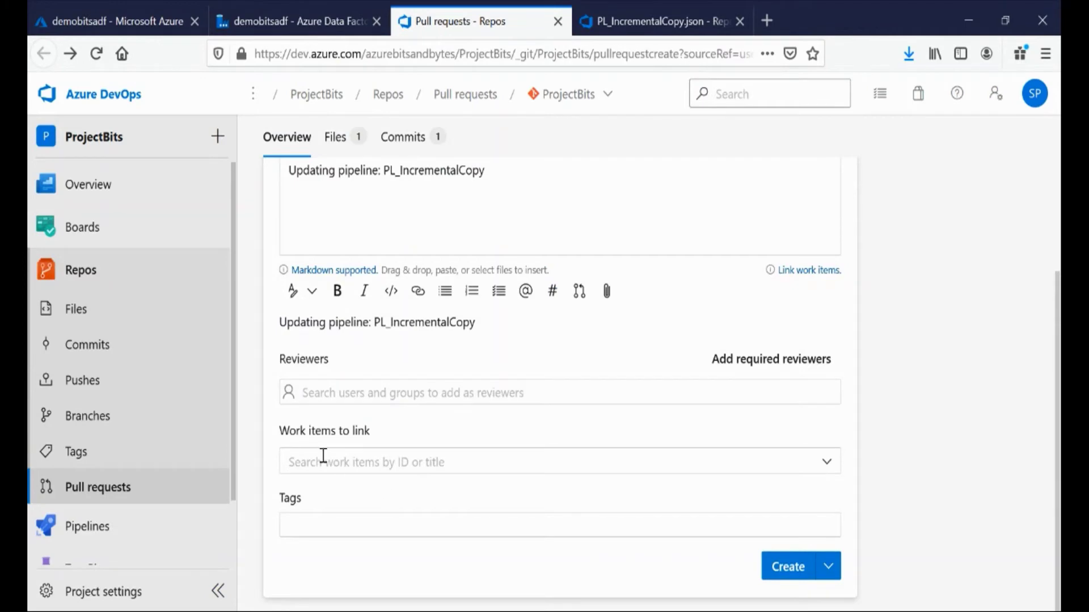
pyautogui.click(353, 458)
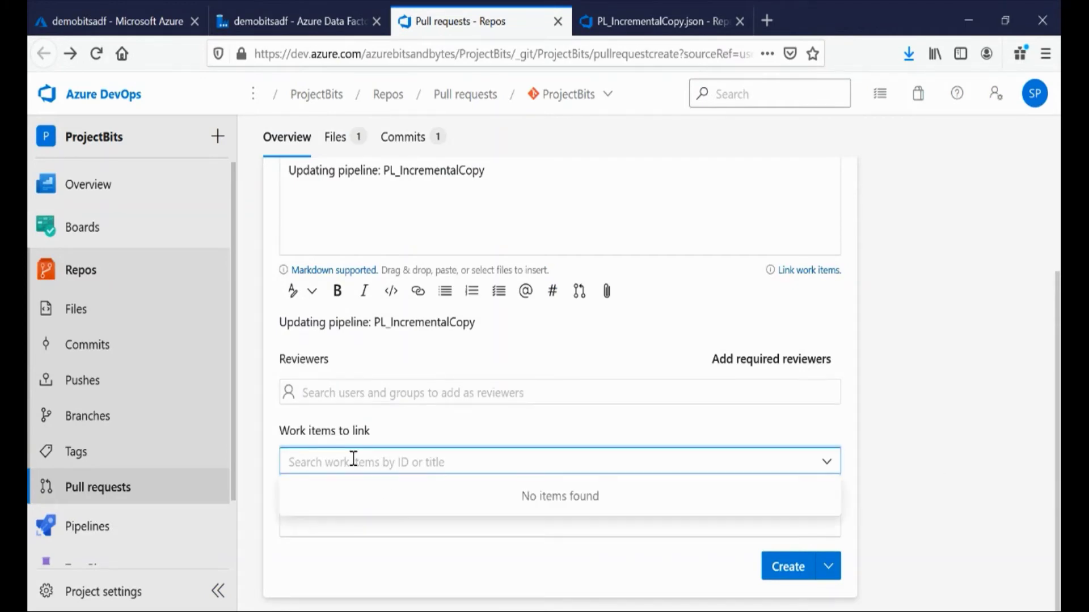
pyautogui.click(979, 429)
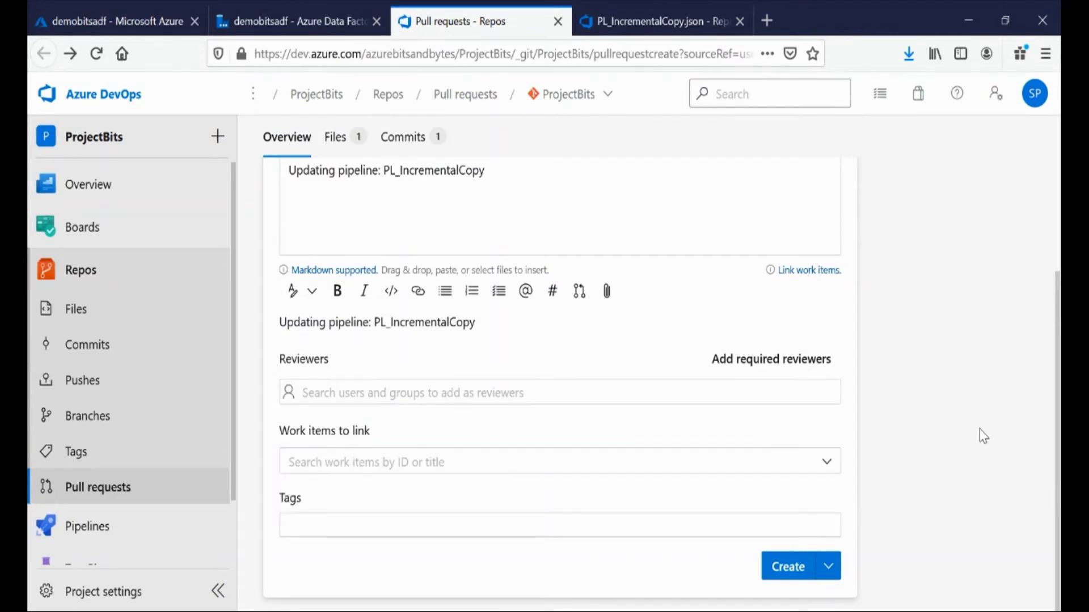
pyautogui.click(778, 576)
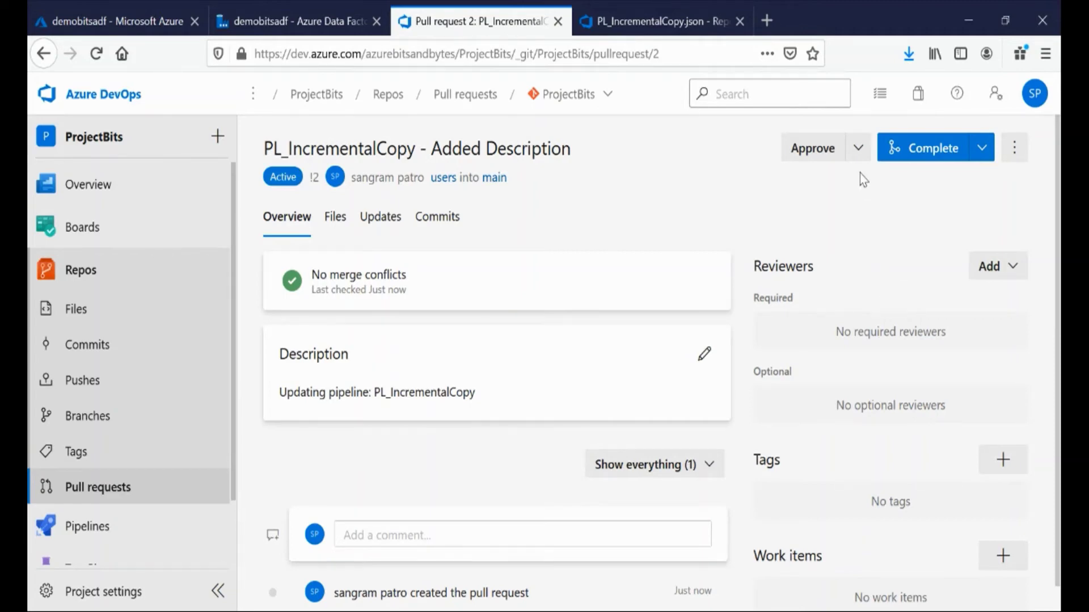
# Examine the pull request's approval options, the changes in PL_IncrementalCopy.json, and its updates and commits.
pyautogui.click(858, 150)
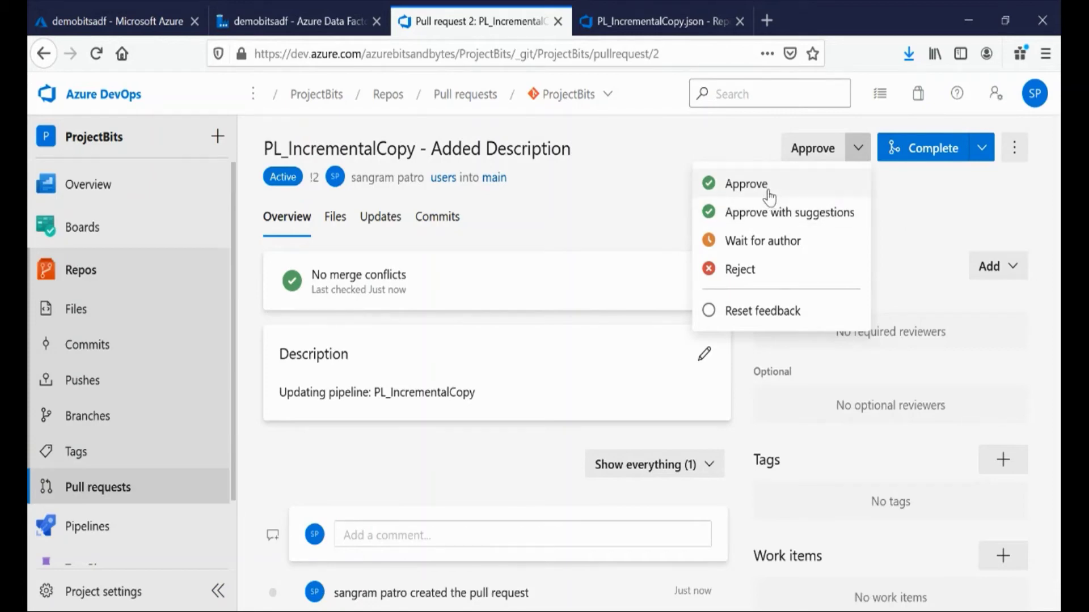
pyautogui.click(923, 194)
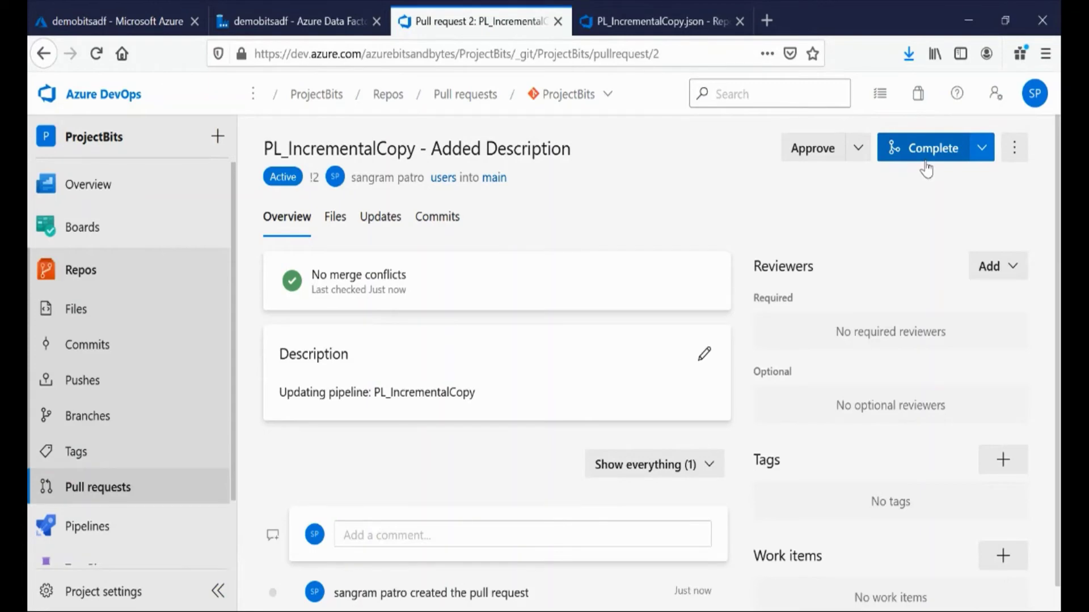
pyautogui.click(334, 218)
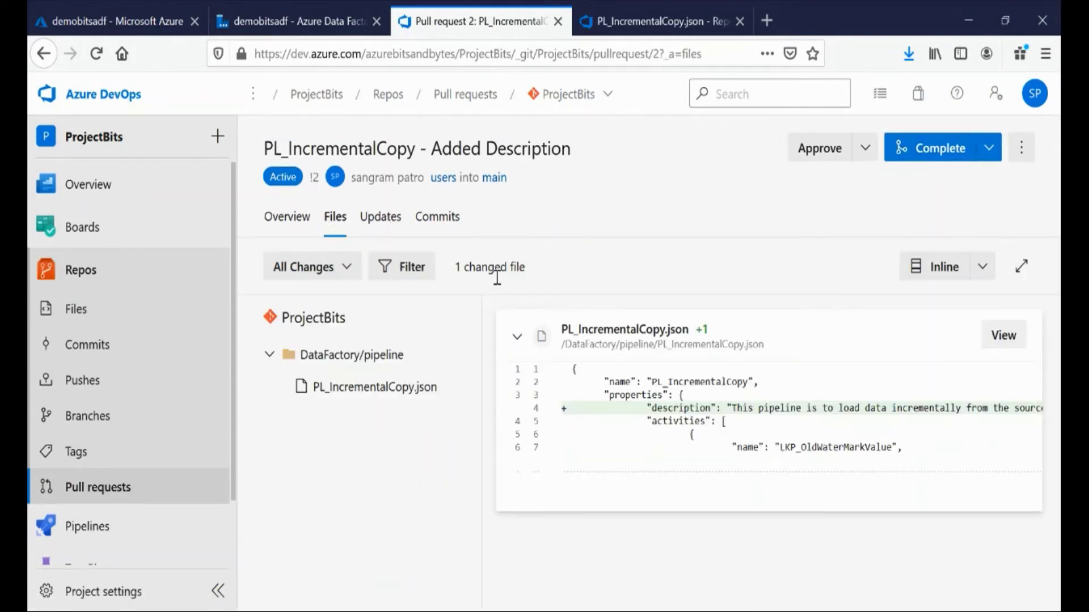
pyautogui.click(366, 388)
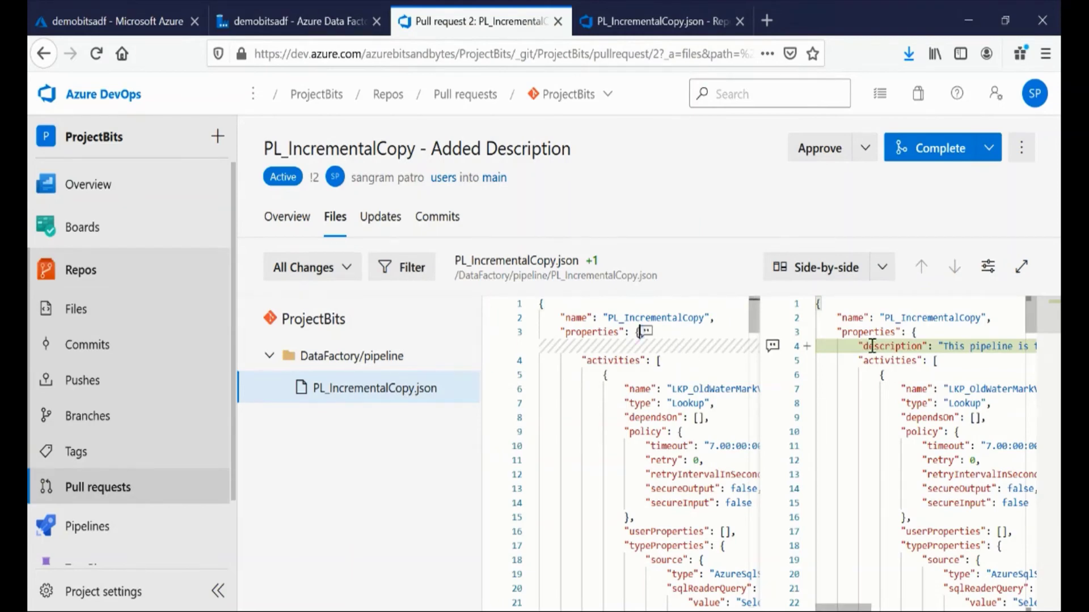
pyautogui.moveTo(868, 345); pyautogui.dragTo(962, 346)
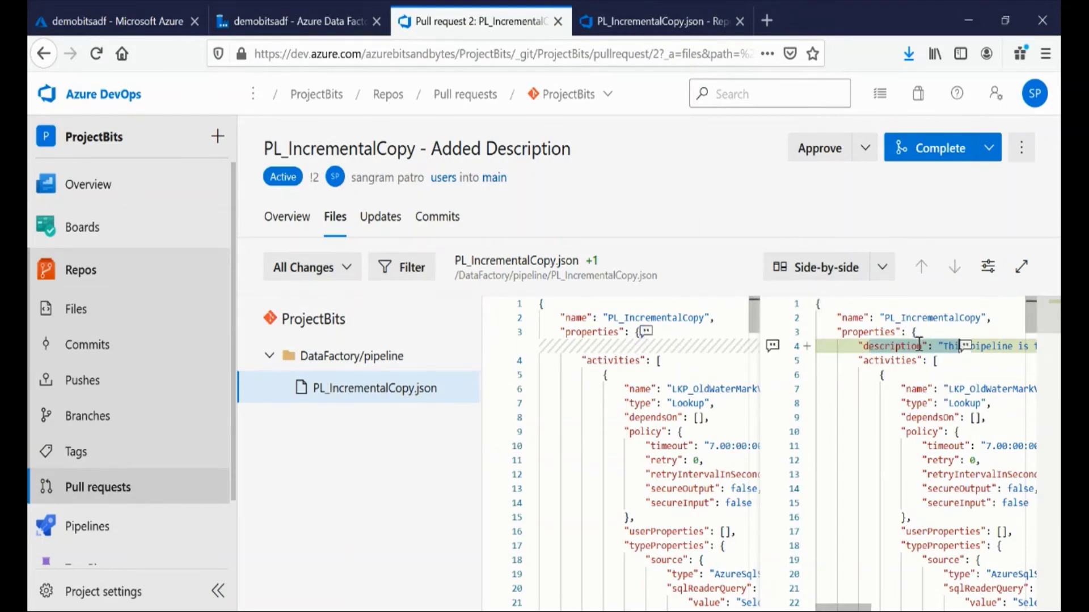
pyautogui.click(389, 227)
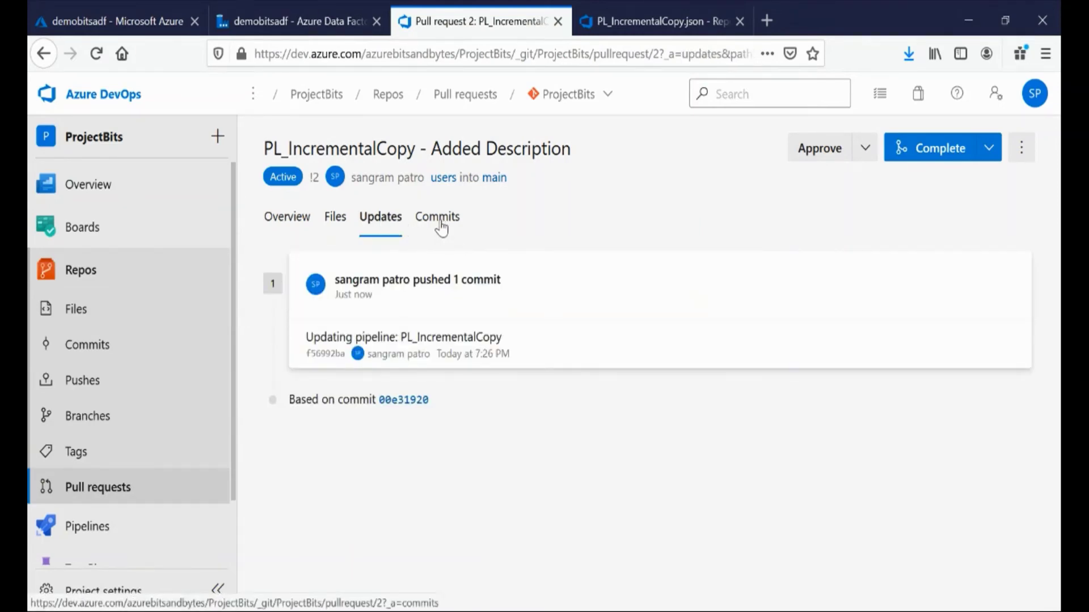
pyautogui.click(441, 227)
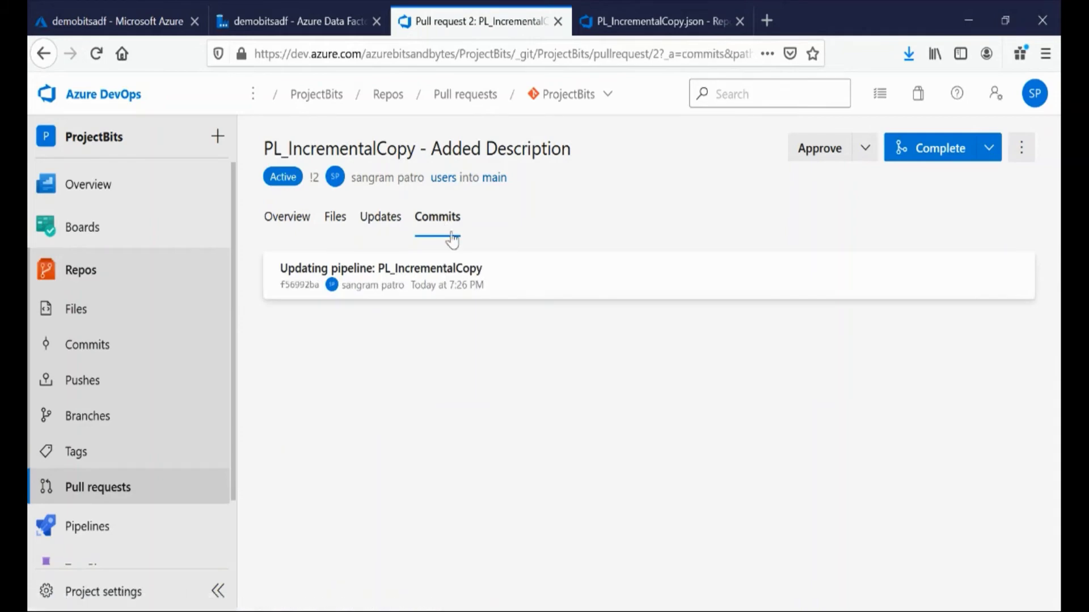
pyautogui.click(289, 224)
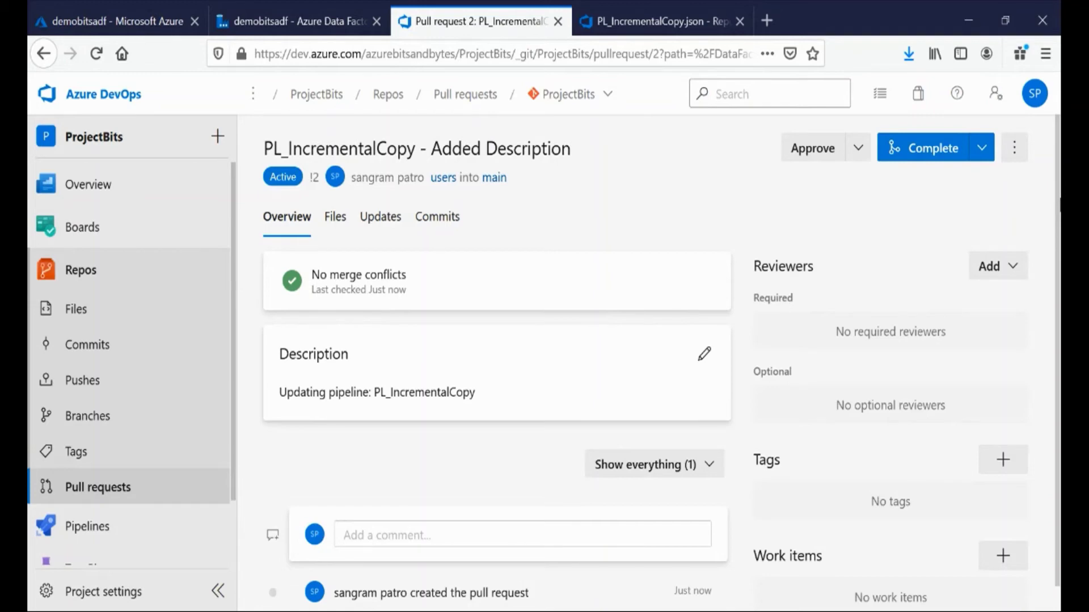
# Complete the pull request with the Merge (no fast forward) type, turning off deletion of the users branch after merging.
pyautogui.click(924, 147)
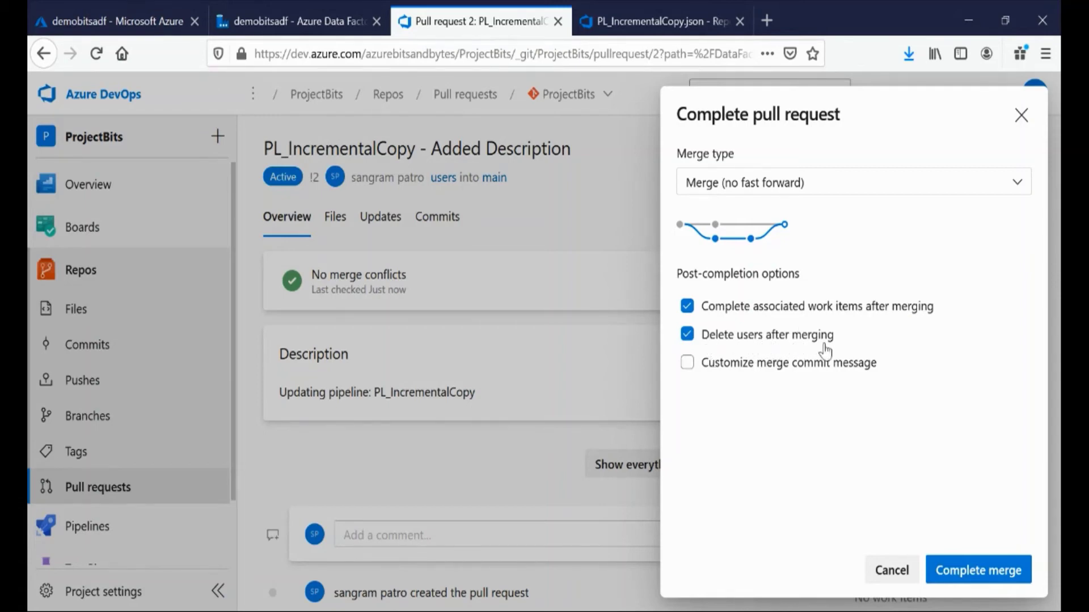
pyautogui.click(688, 335)
pyautogui.click(958, 573)
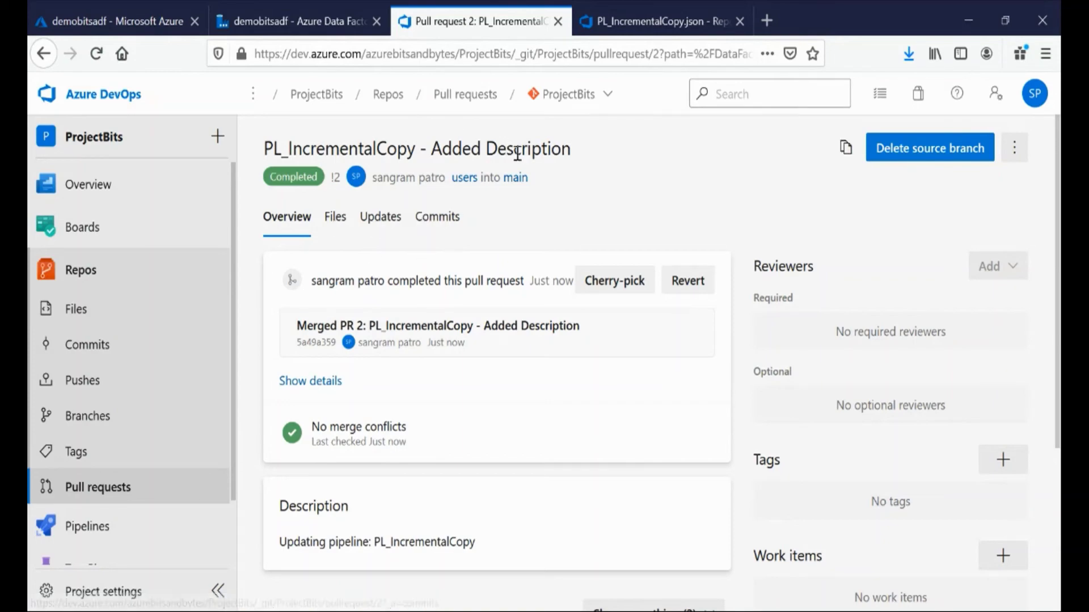
# In Azure Data Factory, switch from the users branch to the main branch and check PL_IncrementalCopy's description in its properties.
pyautogui.click(289, 21)
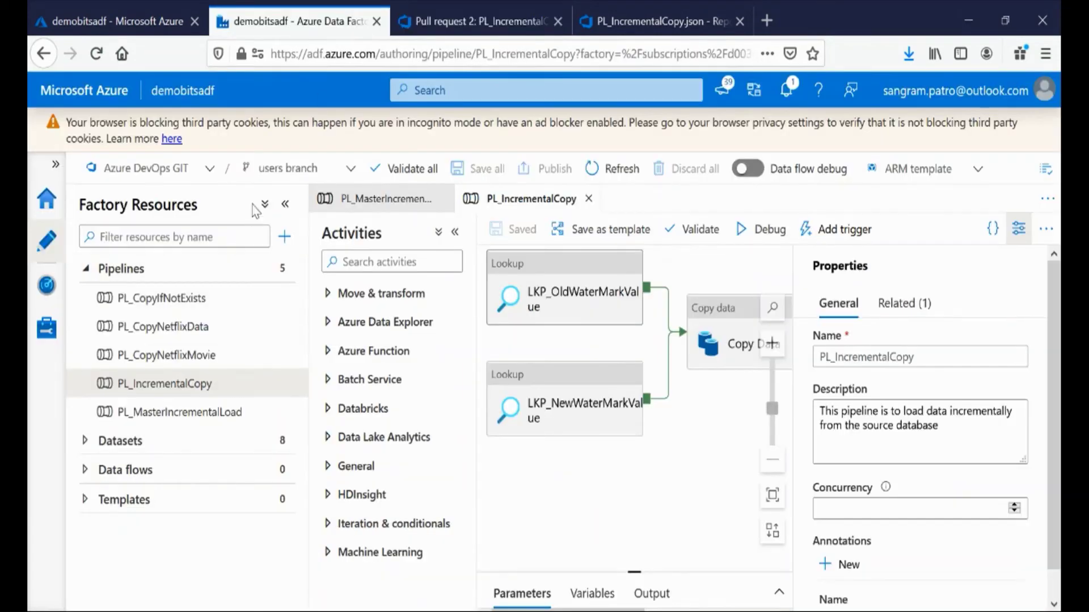
pyautogui.click(266, 168)
pyautogui.click(278, 294)
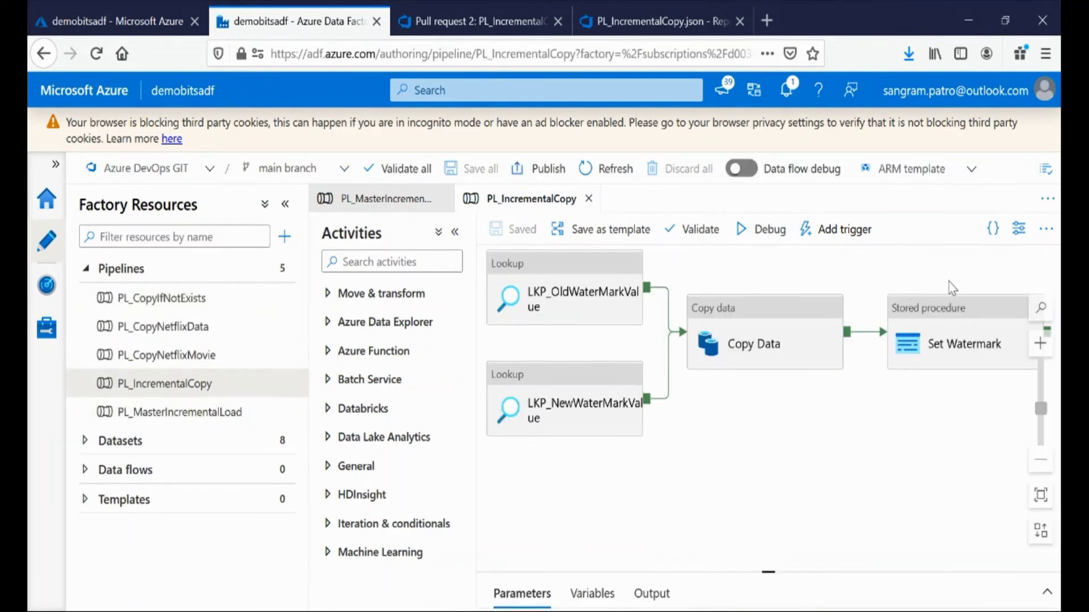
pyautogui.click(1018, 231)
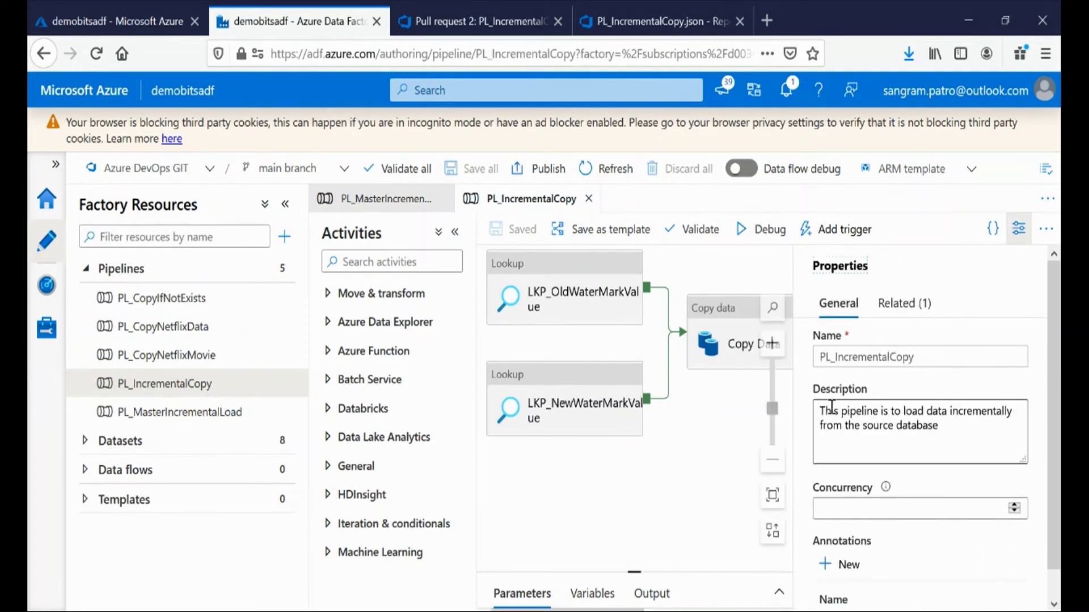
pyautogui.moveTo(820, 412); pyautogui.dragTo(972, 433)
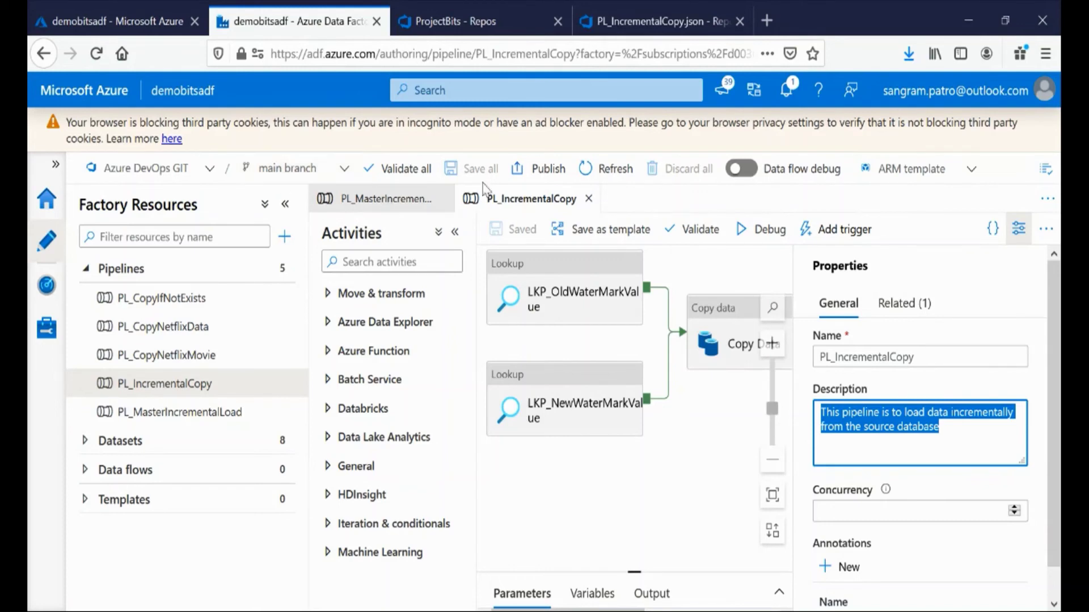
# Publish the pending PL_IncrementalCopy change from the main branch and check the publishing notifications.
pyautogui.click(548, 170)
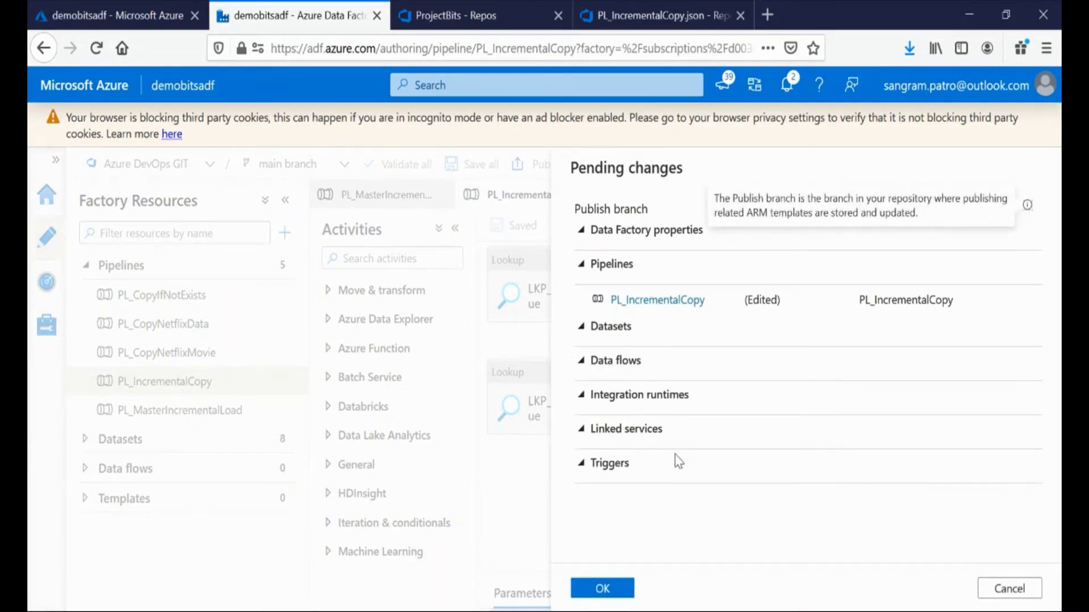
pyautogui.click(603, 590)
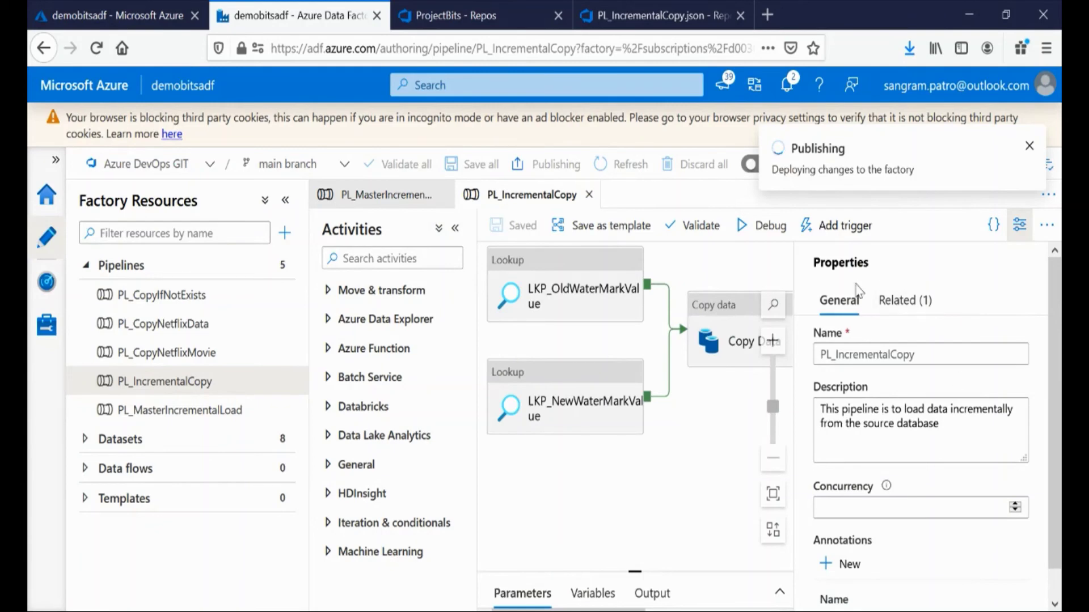
pyautogui.click(200, 169)
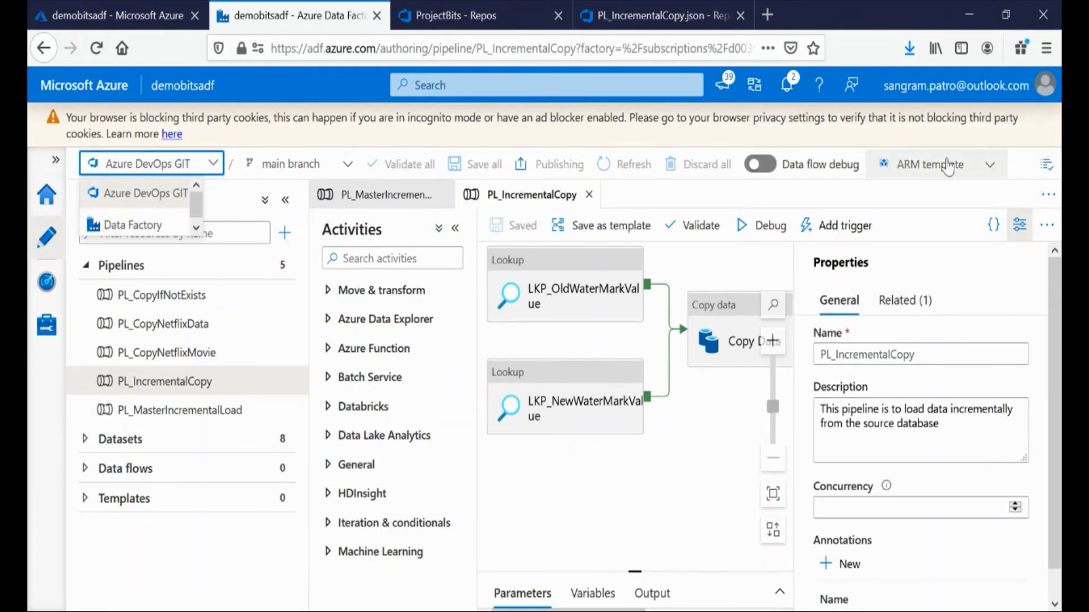
pyautogui.click(792, 95)
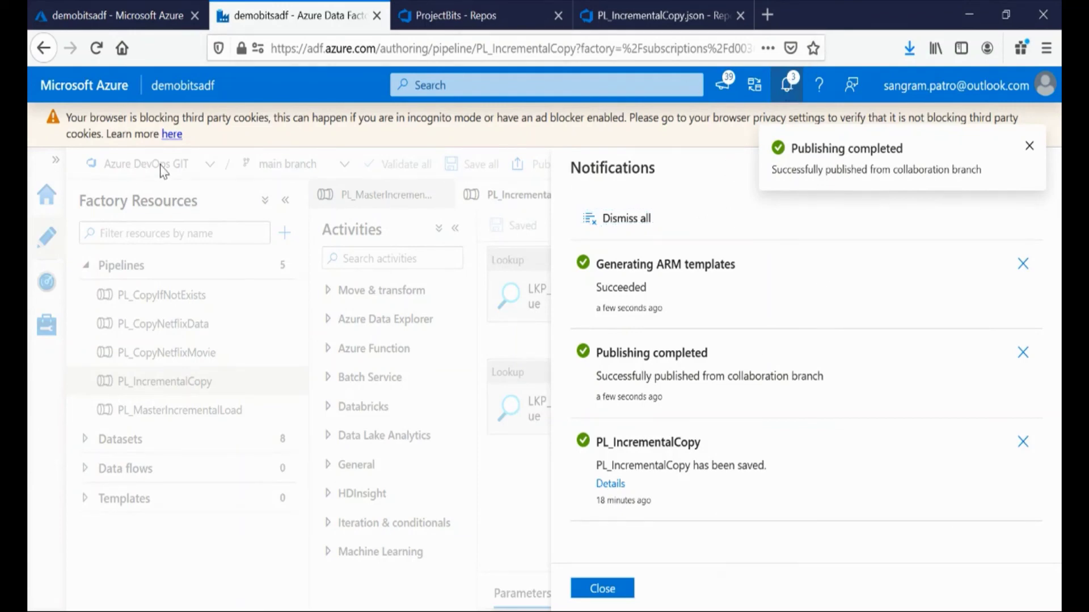
pyautogui.click(587, 590)
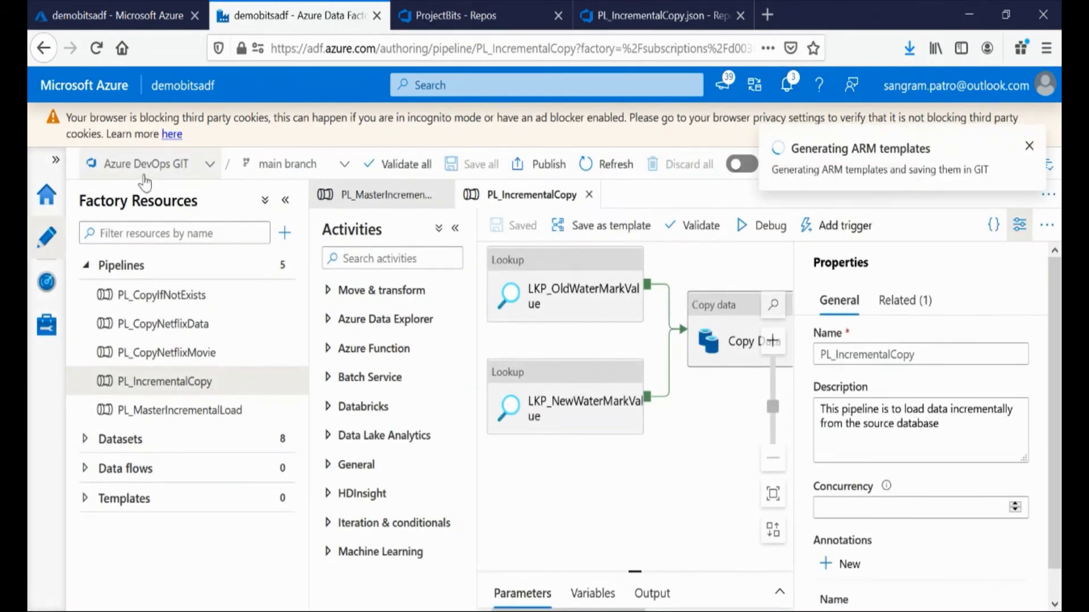
# Switch the authoring mode from Azure DevOps GIT to Data Factory and check the description in PL_IncrementalCopy's properties.
pyautogui.click(142, 227)
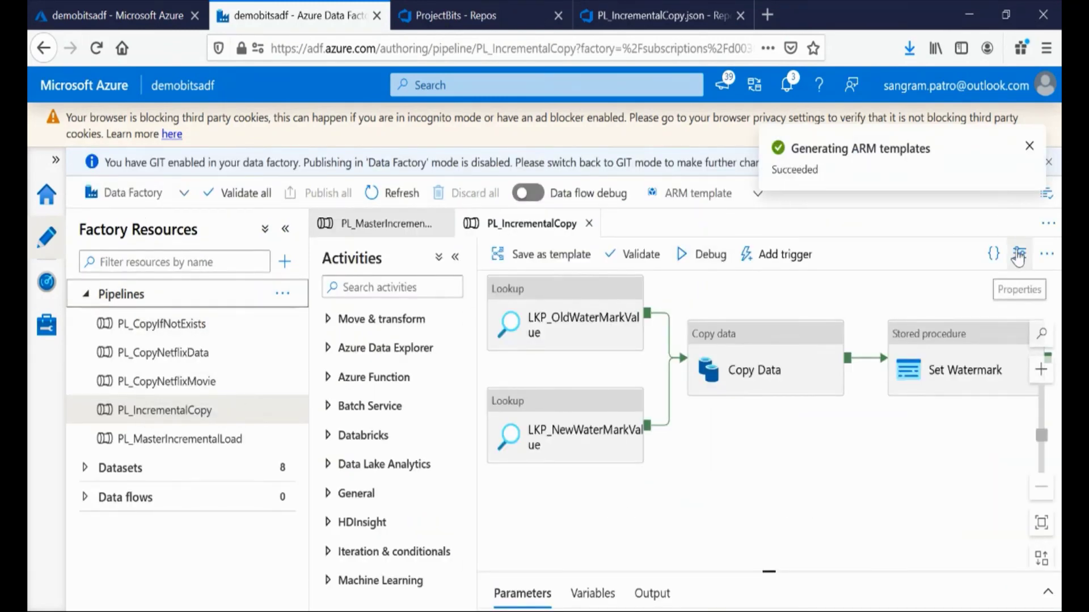
pyautogui.click(1019, 254)
pyautogui.moveTo(823, 440); pyautogui.dragTo(974, 452)
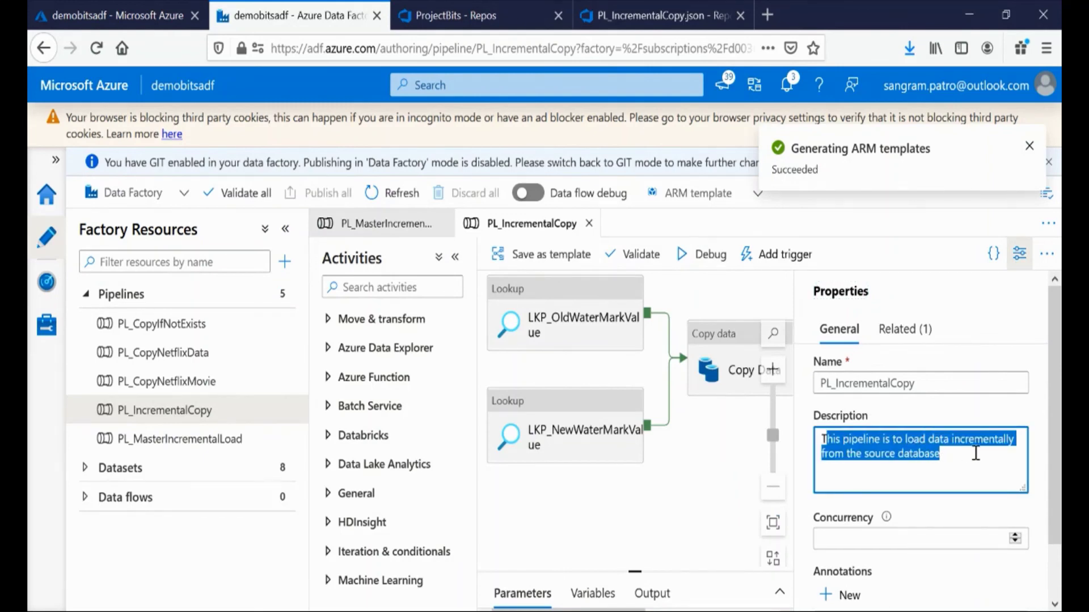
# Reload the ProjectBits repository files in Azure DevOps, check its list of branches, and return to the Data Factory authoring page.
pyautogui.click(489, 15)
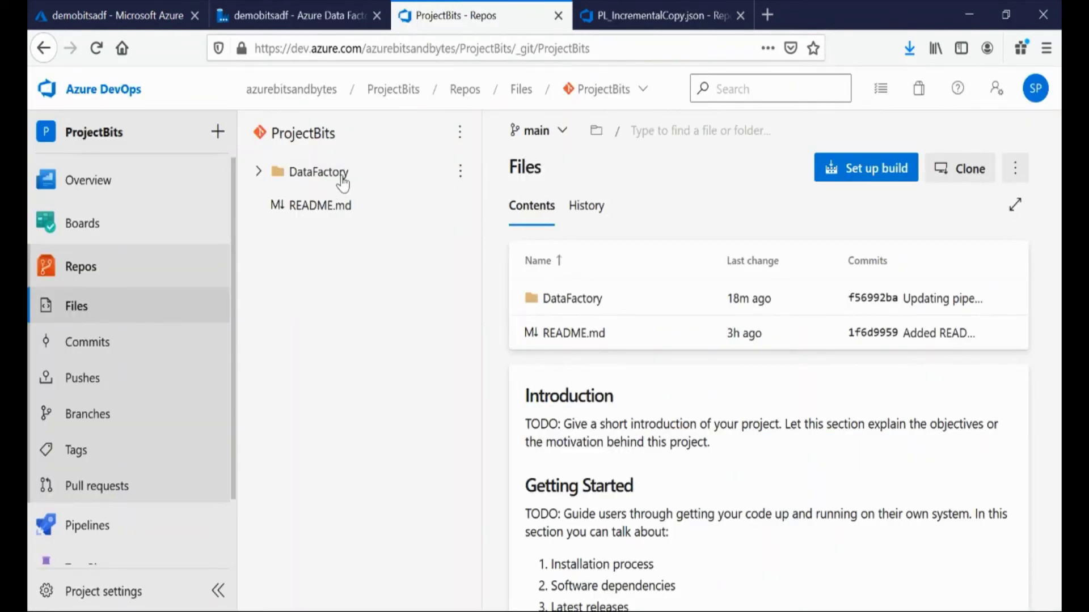
pyautogui.click(536, 132)
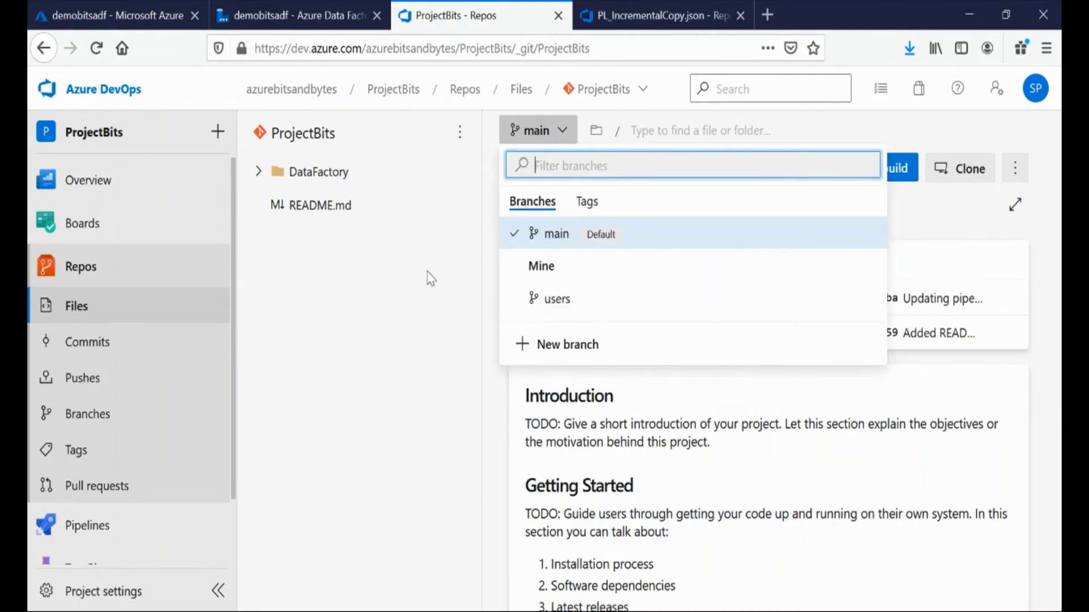
pyautogui.click(415, 57)
pyautogui.press('Return')
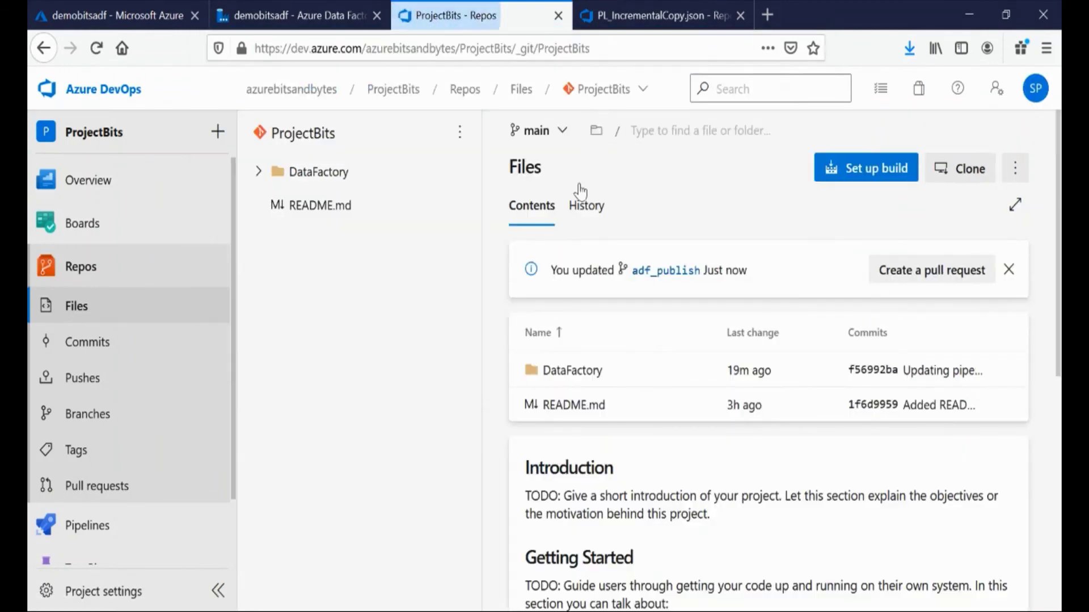
pyautogui.click(538, 132)
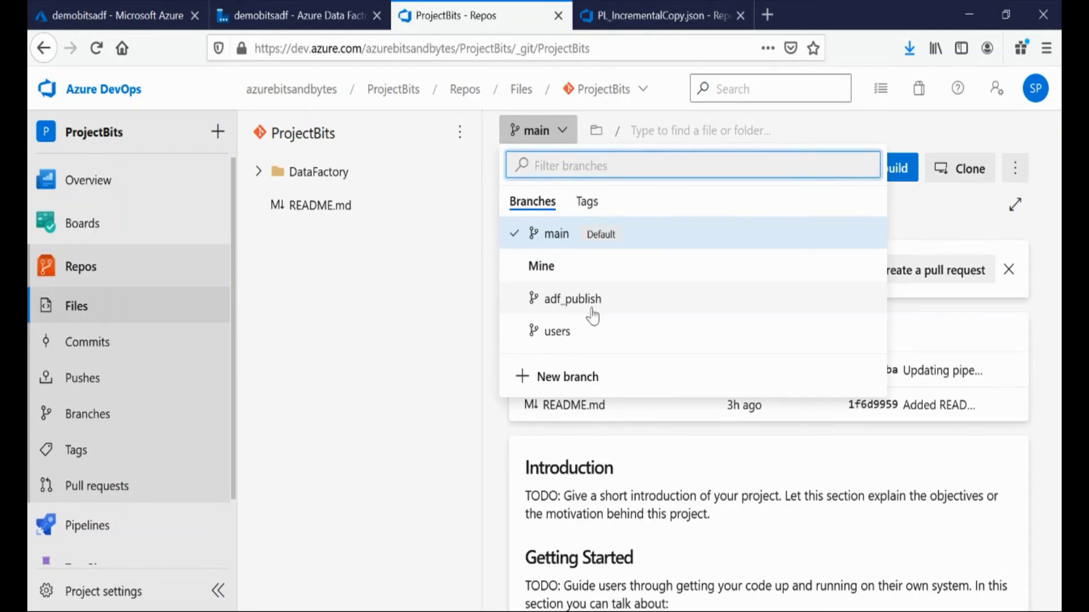
pyautogui.click(301, 16)
pyautogui.click(170, 196)
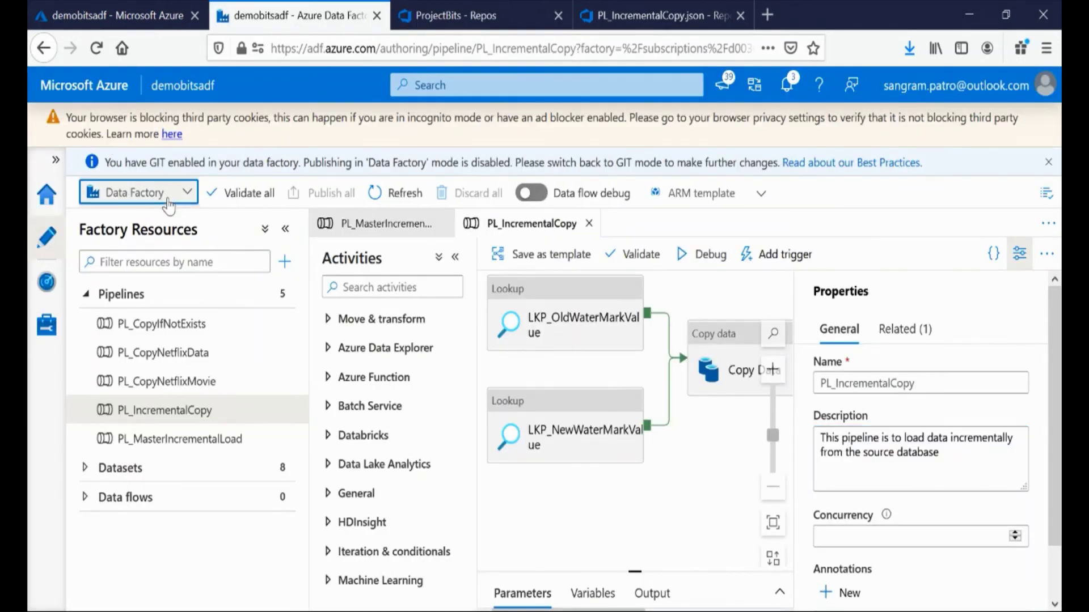
# View the adf_publish branch in Azure DevOps, examine the ARM template files in its demobitsadf folder, and return to Data Factory.
pyautogui.click(457, 8)
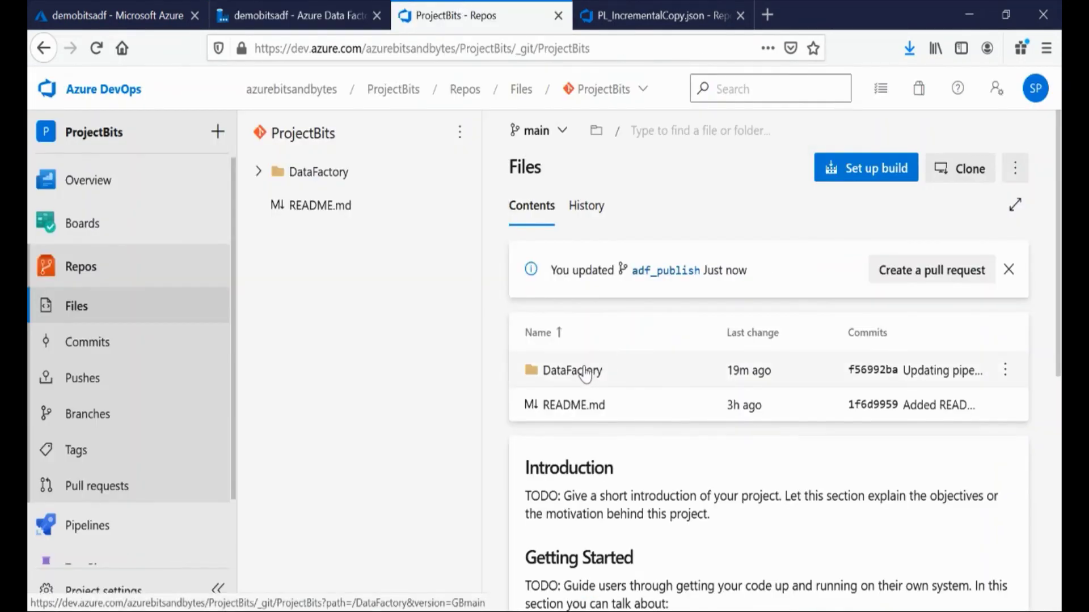
pyautogui.click(542, 130)
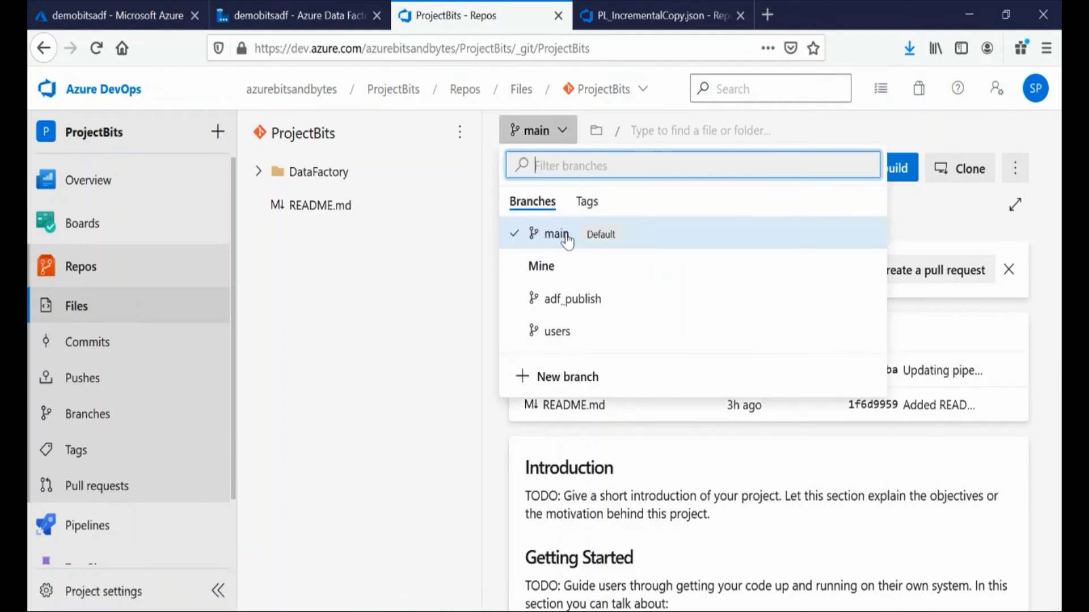
pyautogui.click(562, 297)
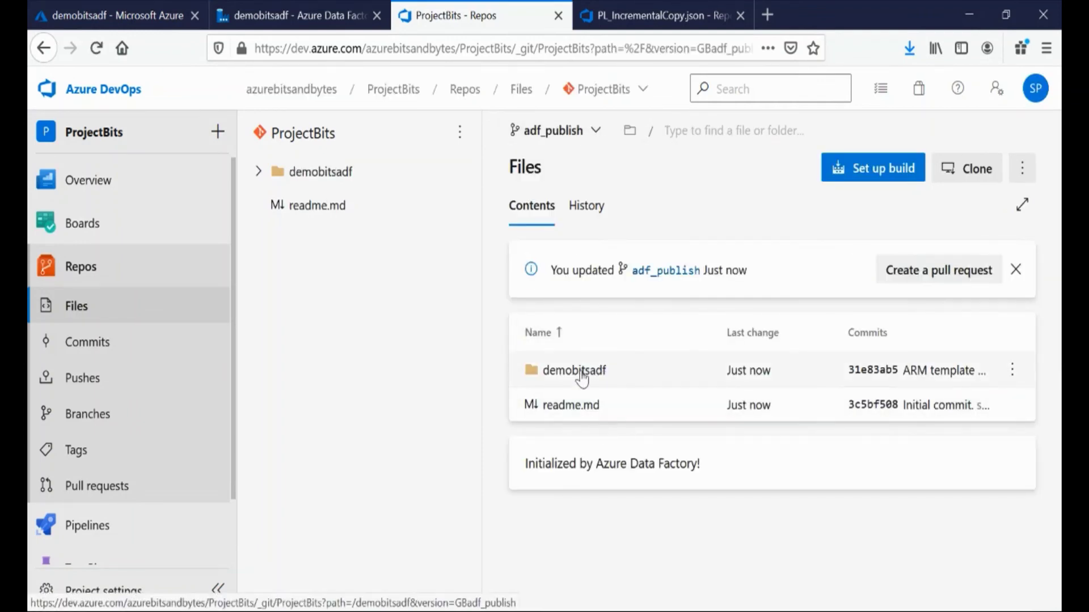
pyautogui.click(586, 372)
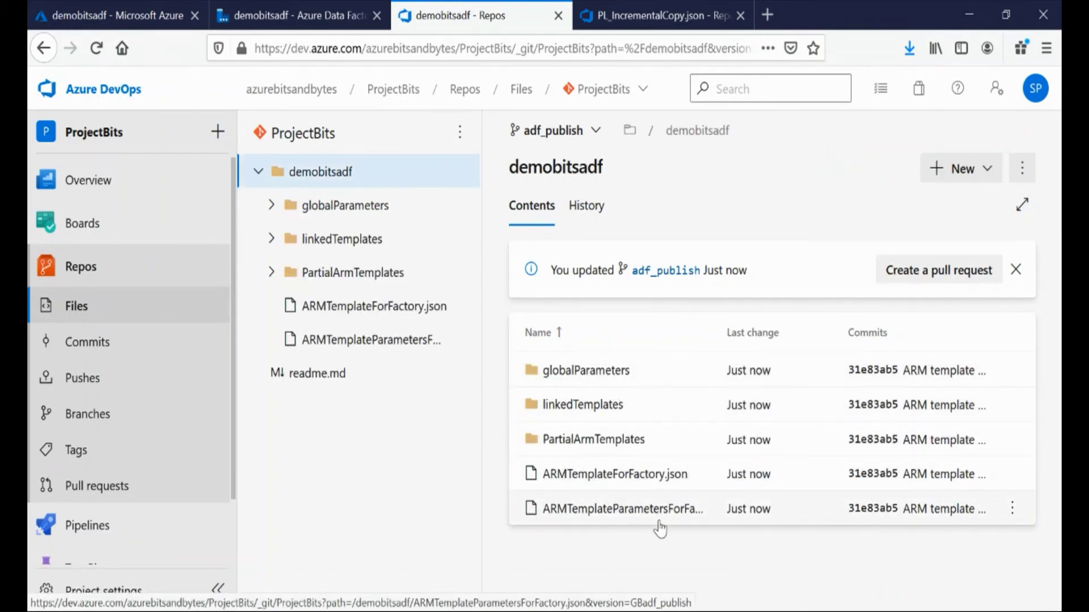
pyautogui.click(340, 15)
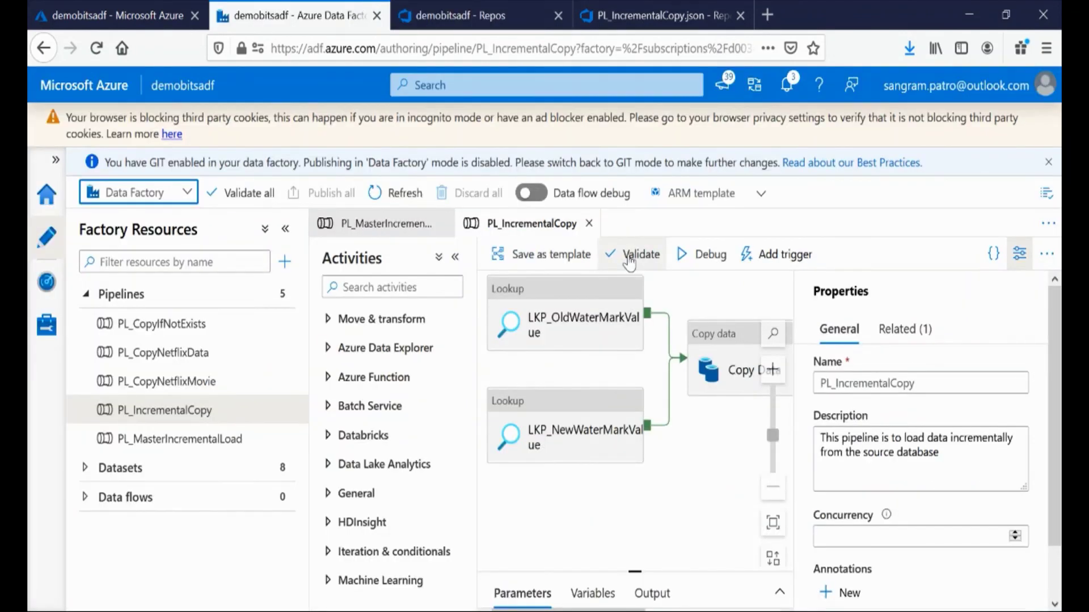